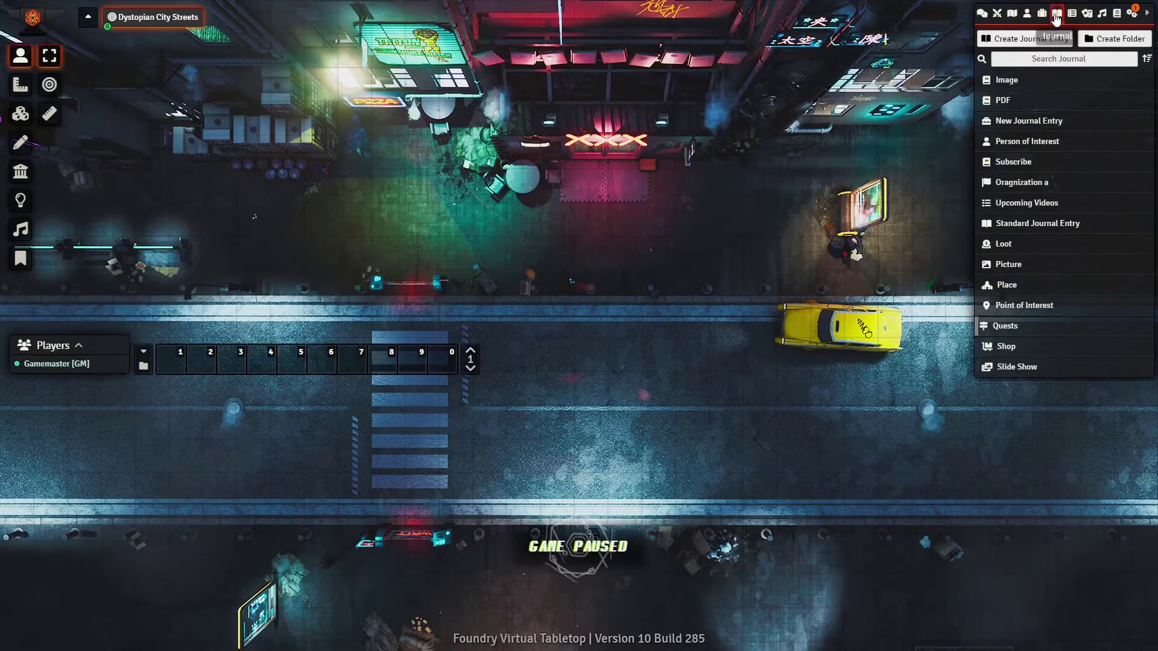
# - View the Image, PDF, New Journal Entry, Person of Interest and Subscribe journal entries, loading the PDF entry's document
pyautogui.click(1015, 82)
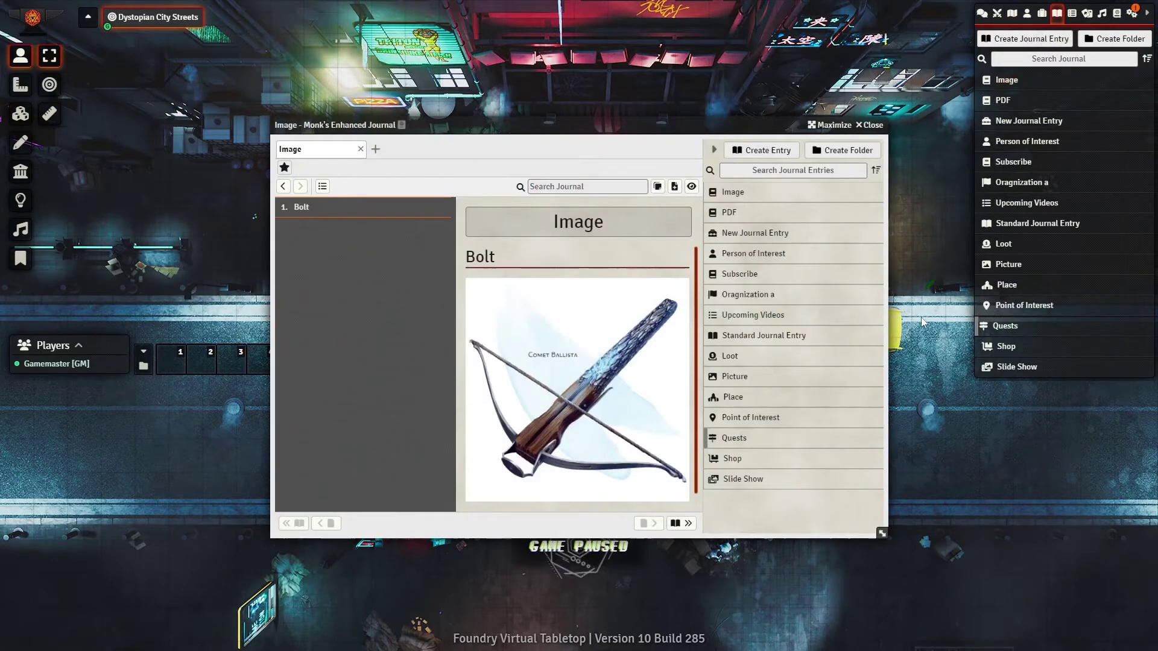
pyautogui.click(730, 215)
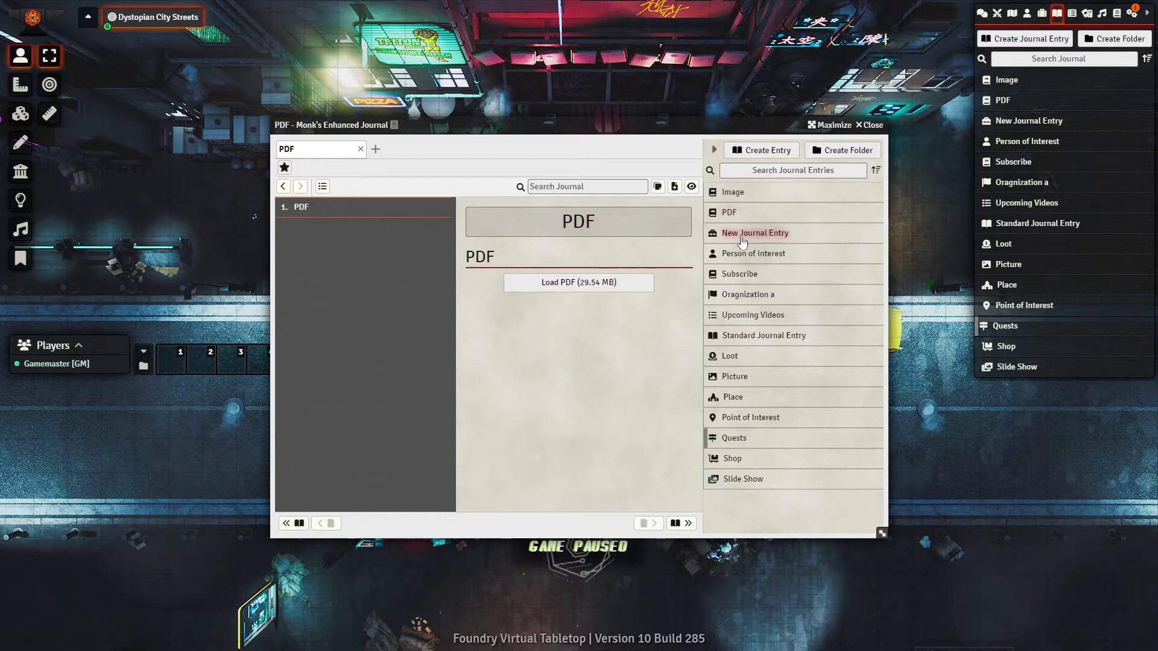
pyautogui.click(609, 288)
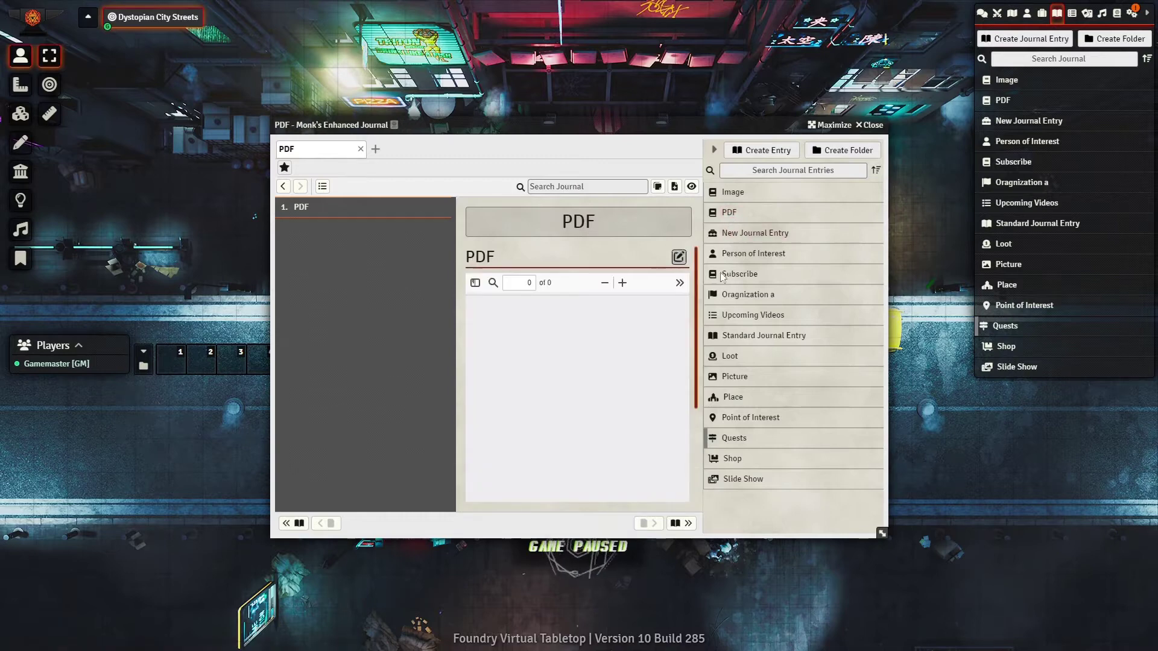
pyautogui.click(754, 233)
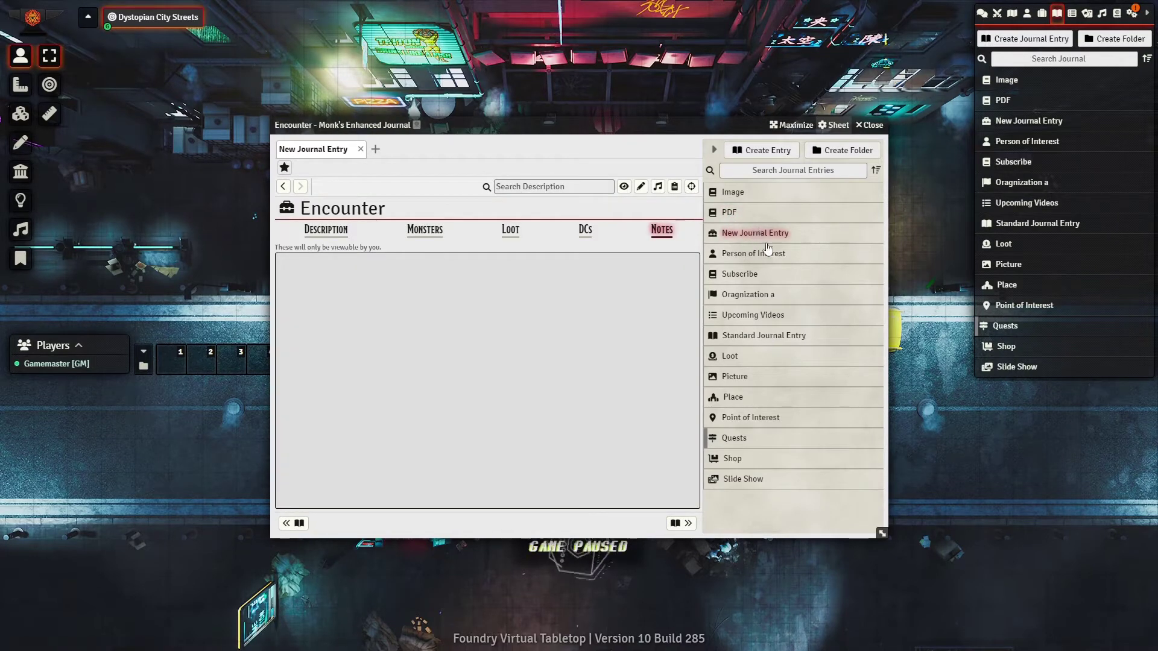
pyautogui.click(771, 254)
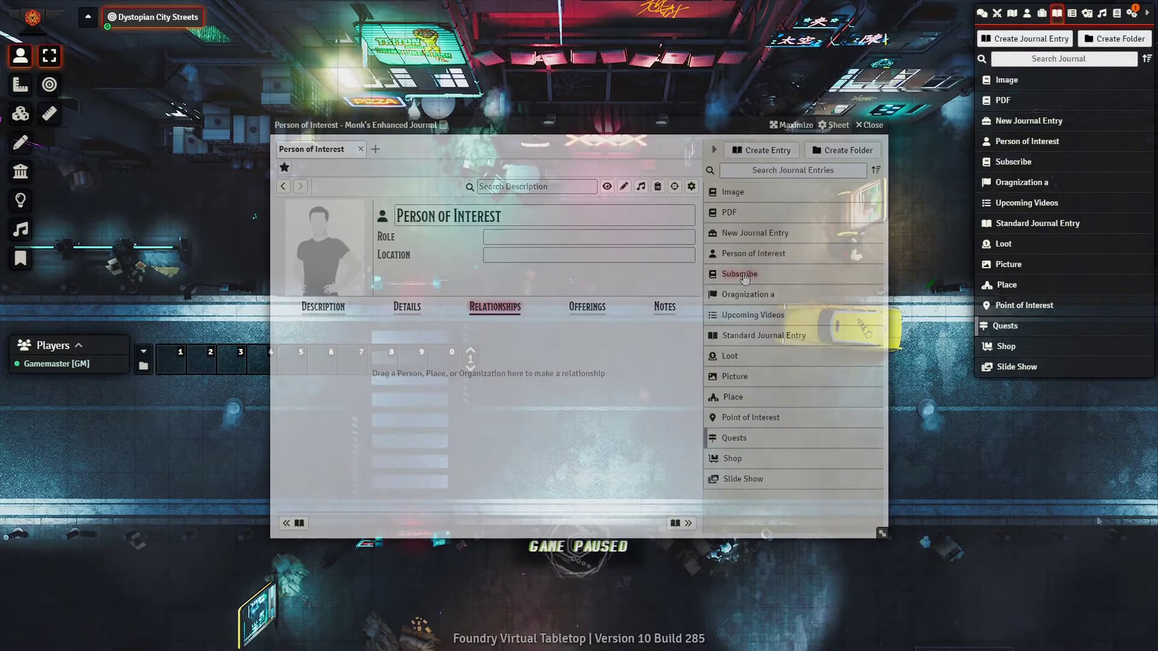
pyautogui.click(748, 274)
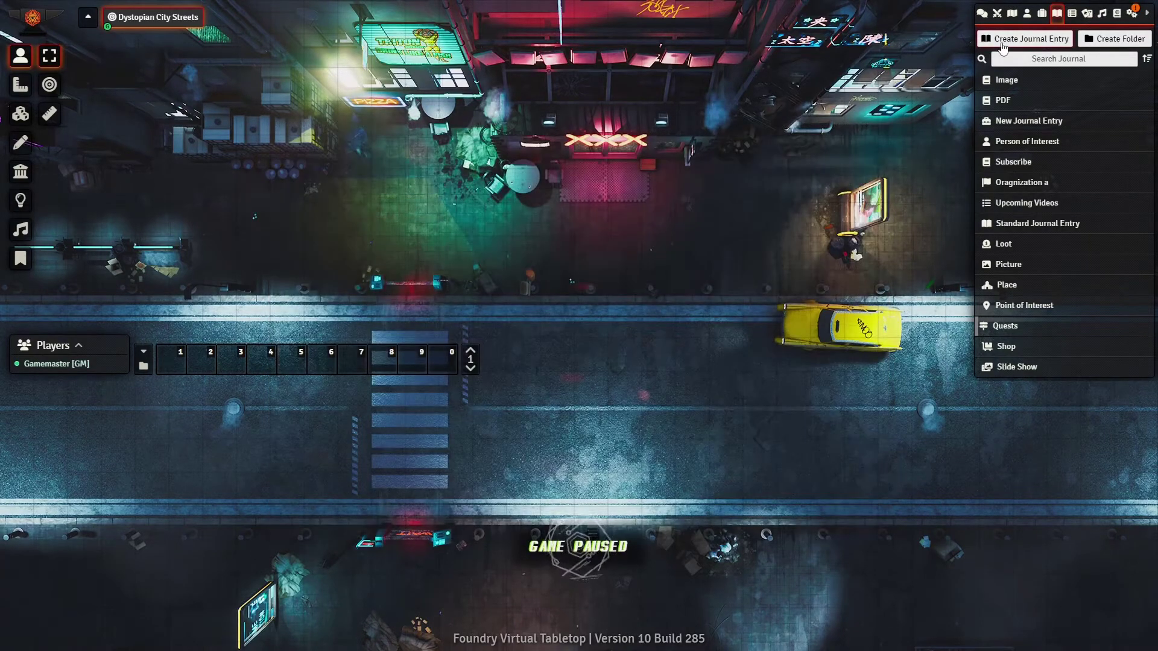
# - Start a new journal entry and set its type to PDF
pyautogui.click(1002, 42)
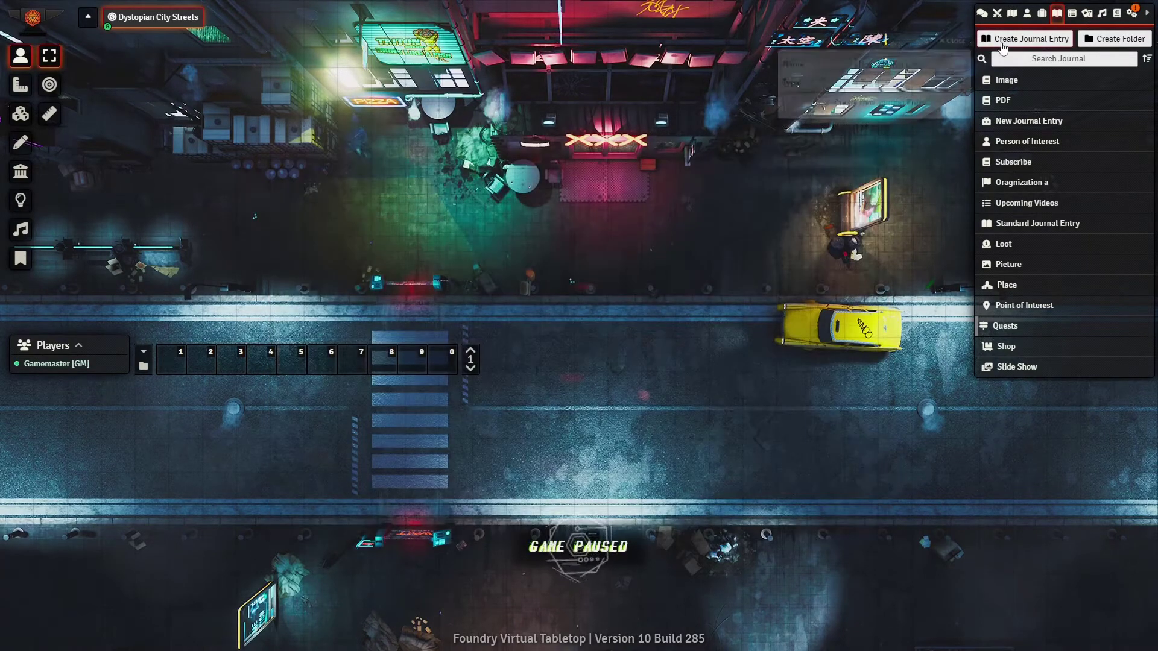
pyautogui.click(912, 85)
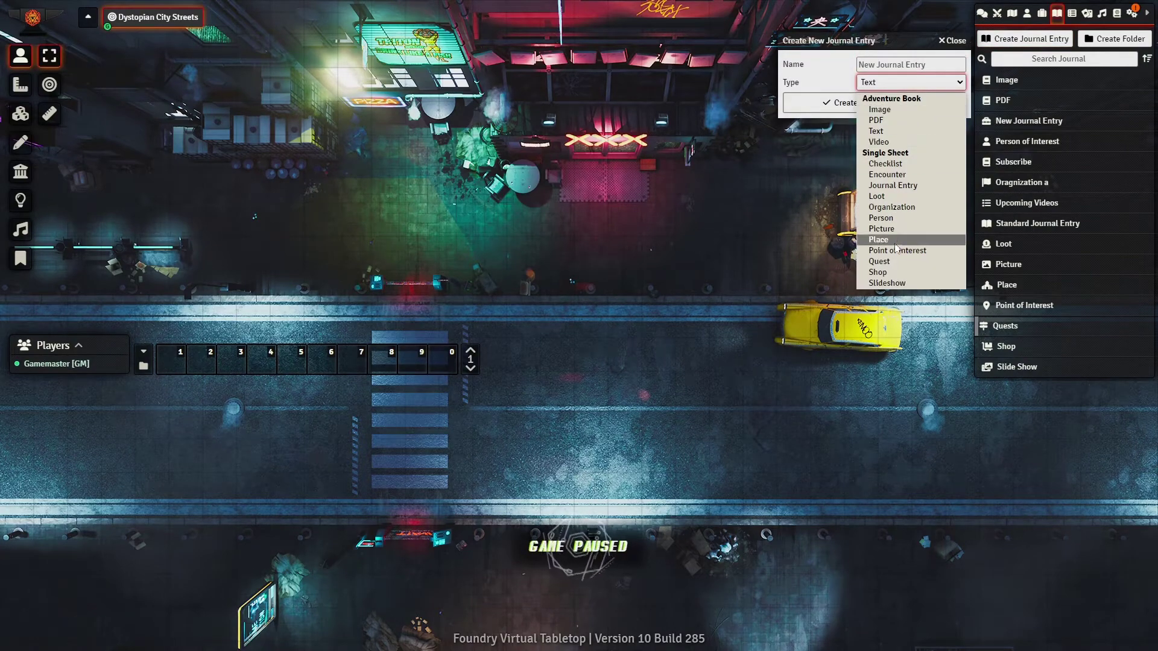
pyautogui.click(885, 119)
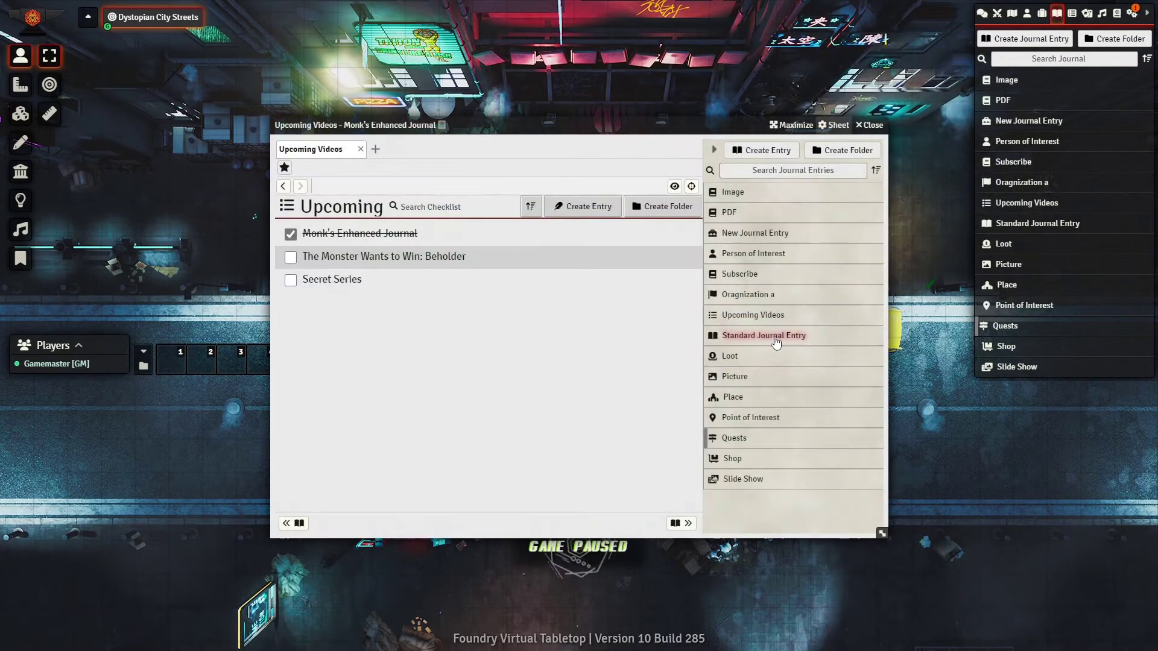
# - View the Standard Journal Entry, Loot, Picture and Place journal entries
pyautogui.click(776, 338)
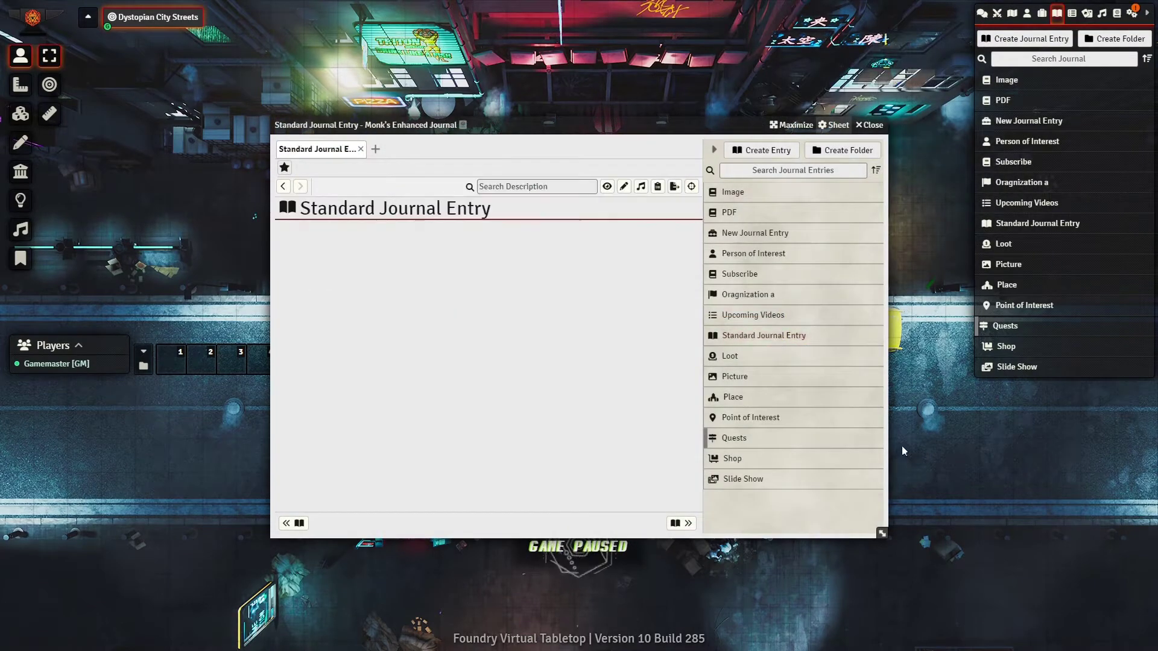
pyautogui.click(729, 358)
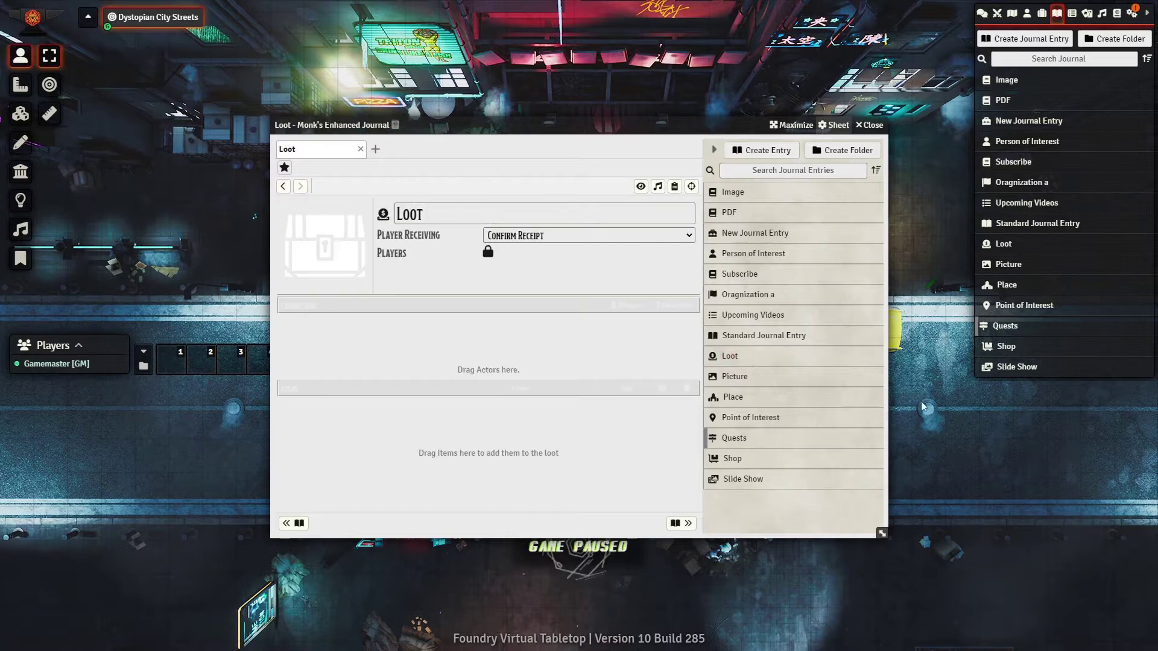
pyautogui.click(743, 396)
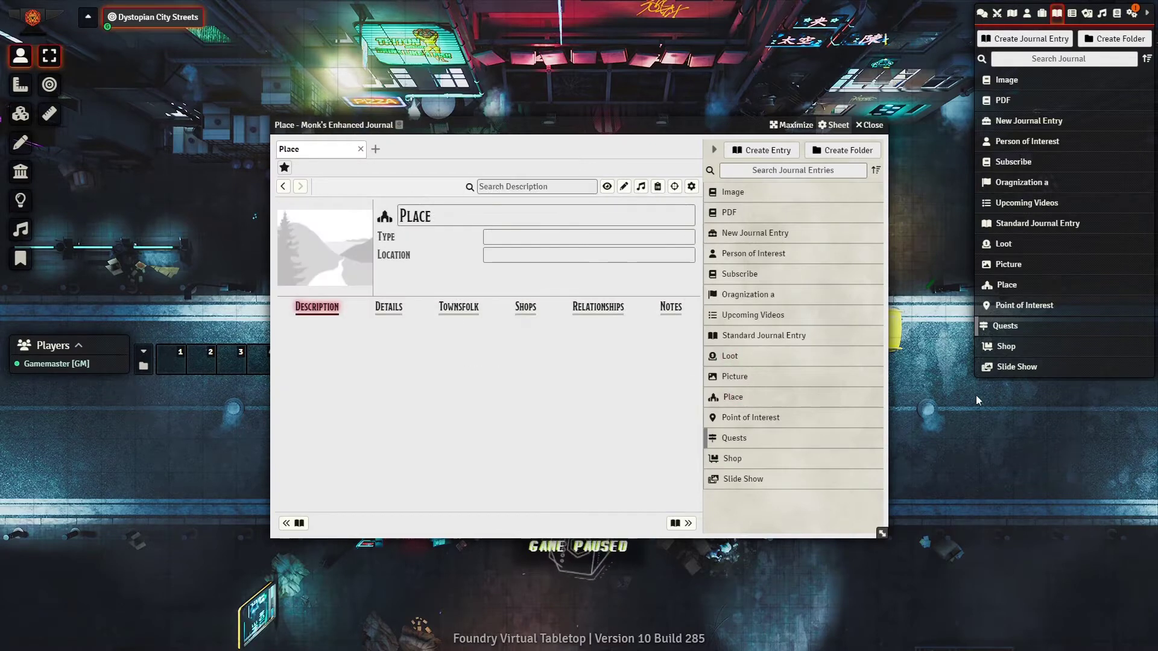
pyautogui.click(734, 377)
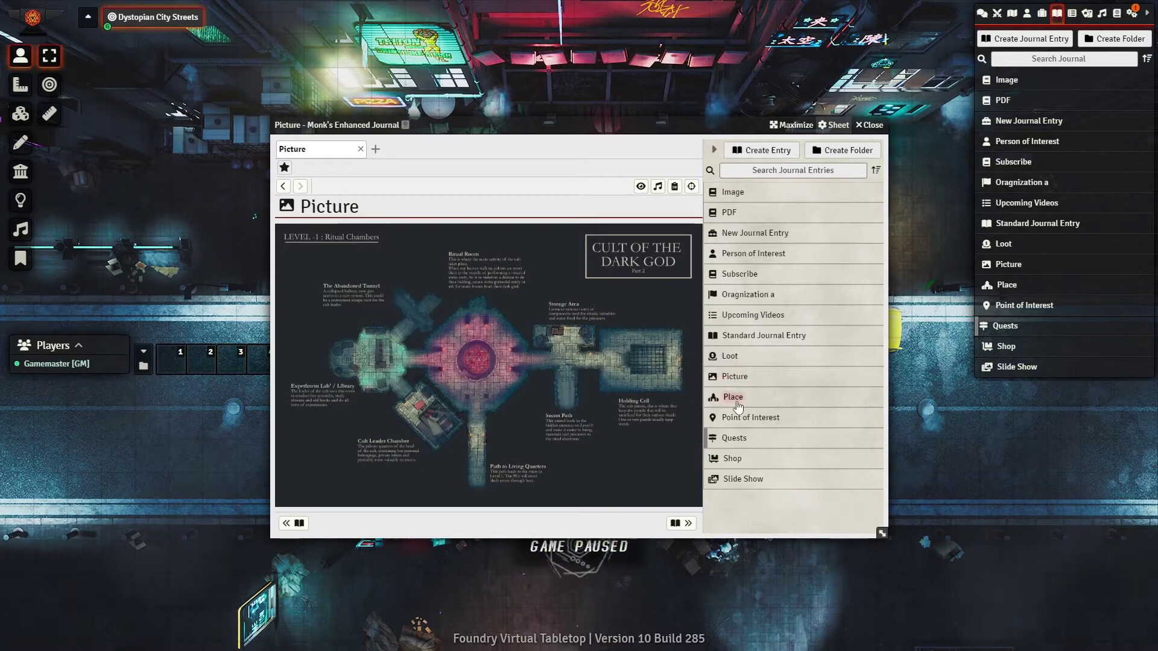
pyautogui.click(736, 398)
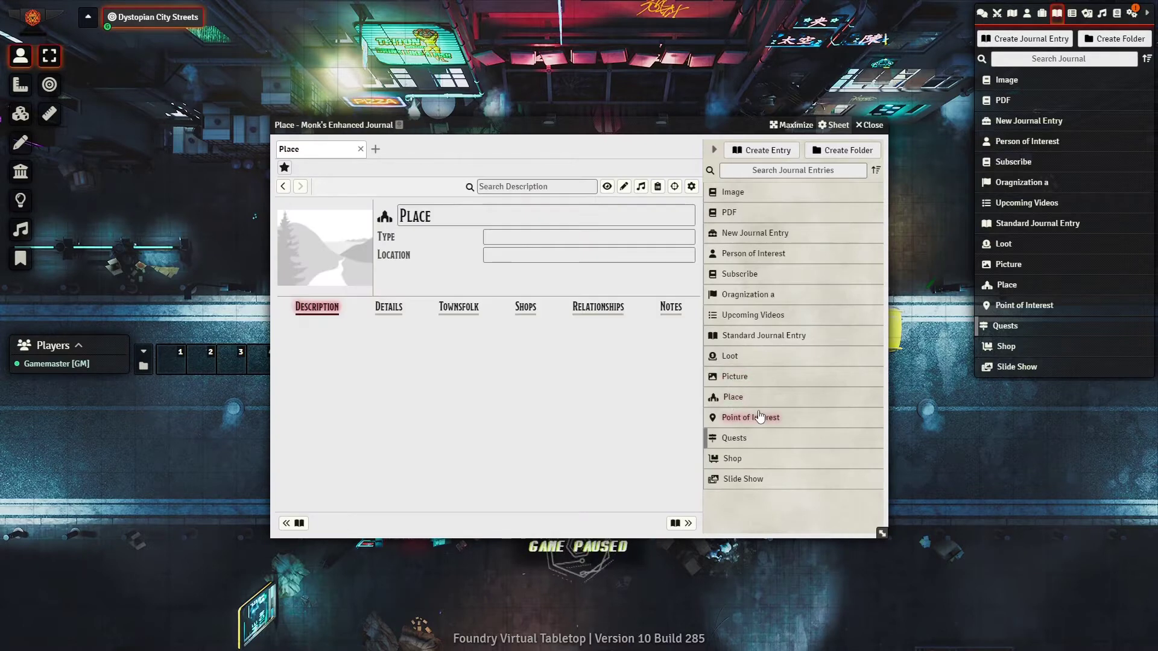
# - View the Point of Interest, Quests, Shop and Slide Show journal entries
pyautogui.click(762, 417)
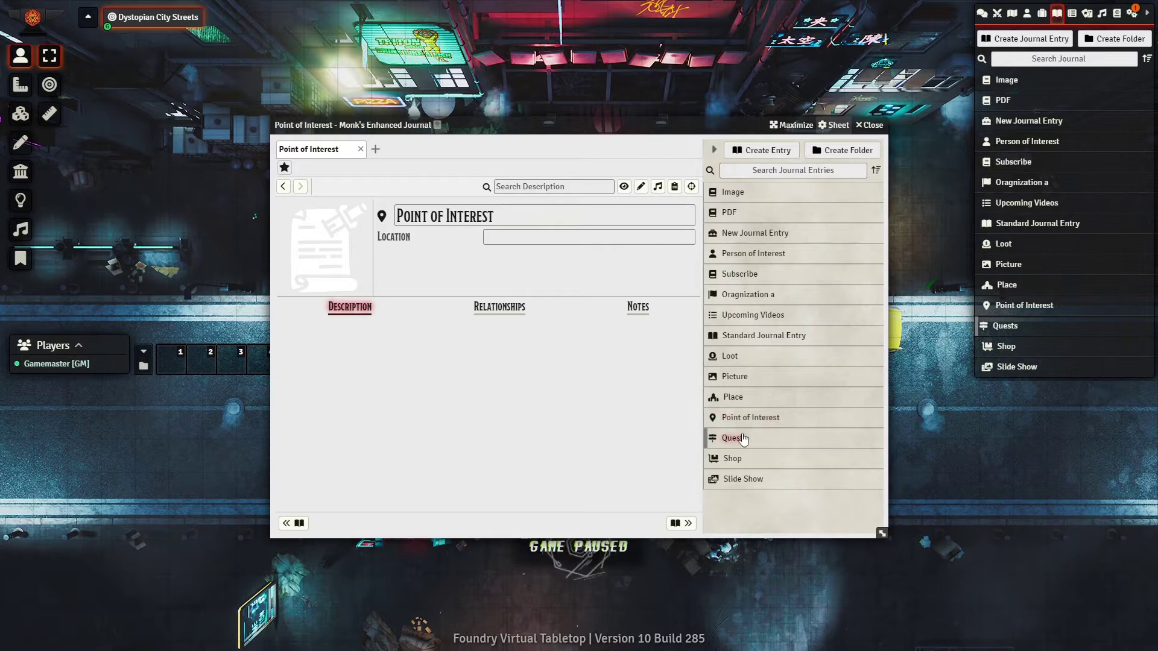
pyautogui.click(741, 439)
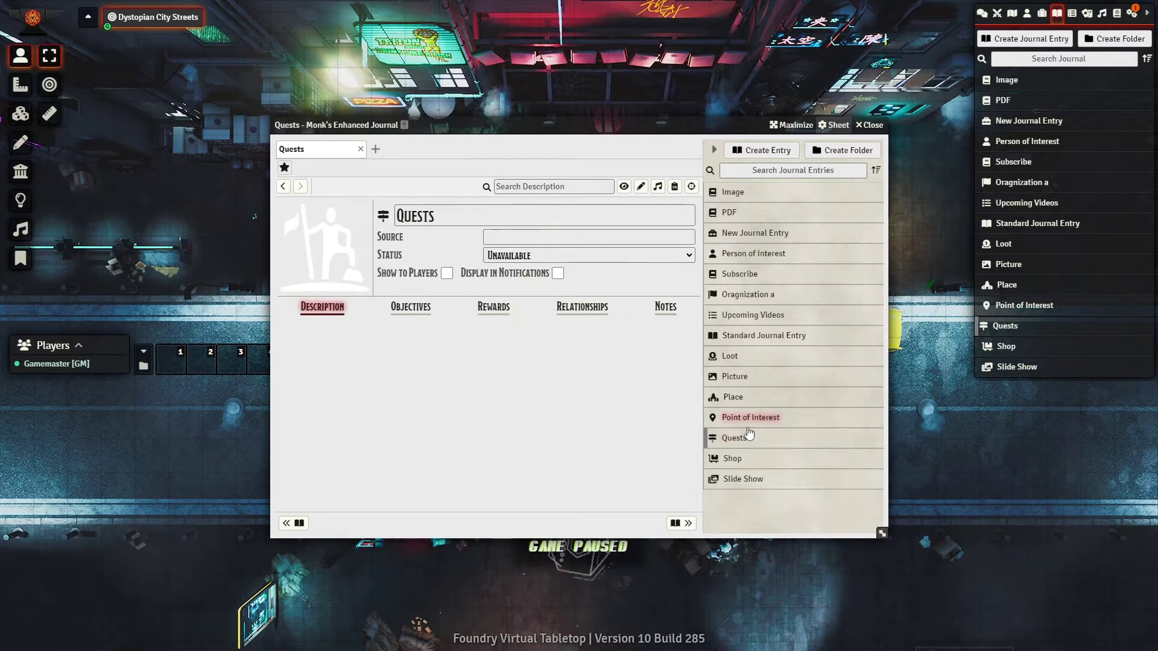
pyautogui.click(732, 459)
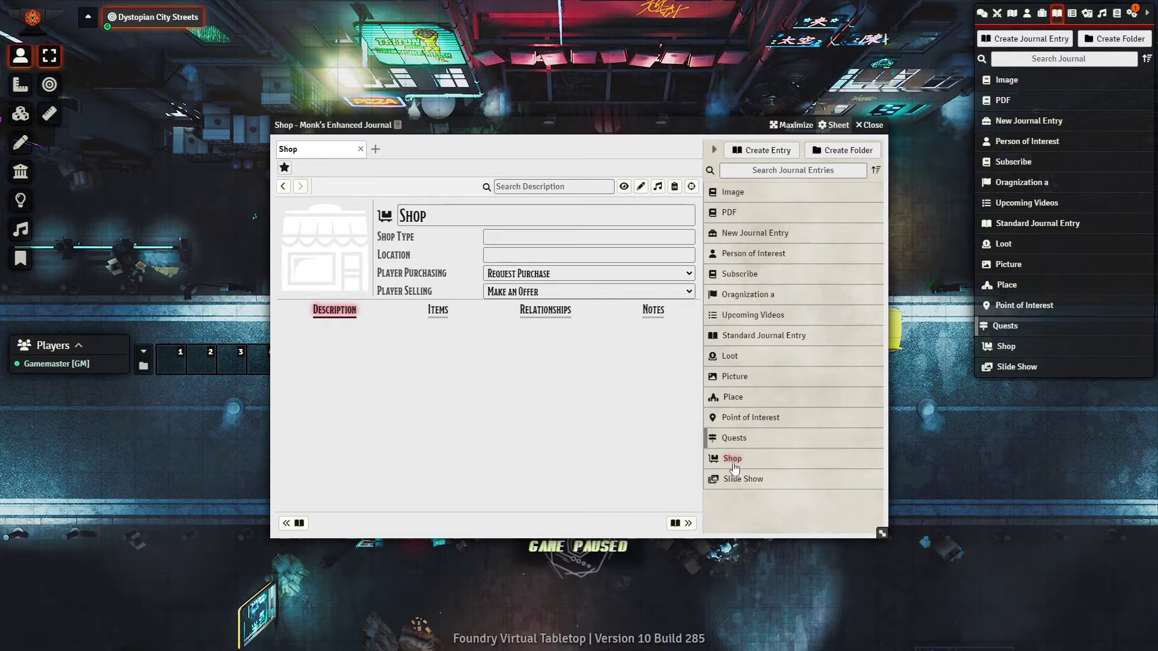
pyautogui.click(740, 478)
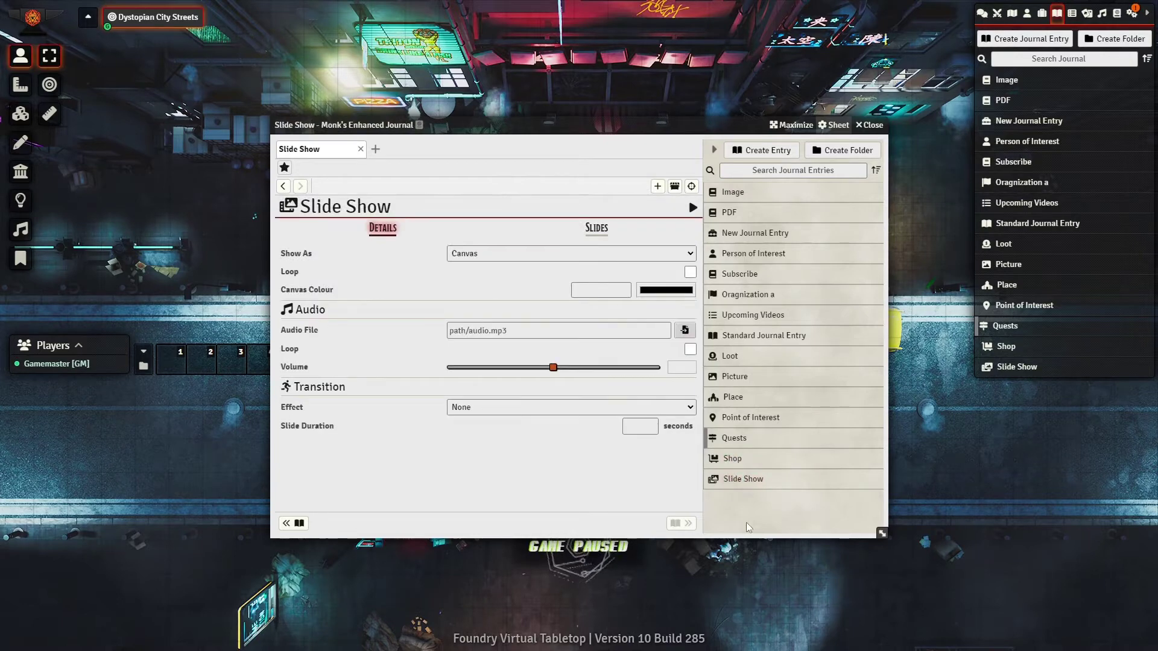
# - Open the PDF journal entry again and load its document
pyautogui.click(727, 213)
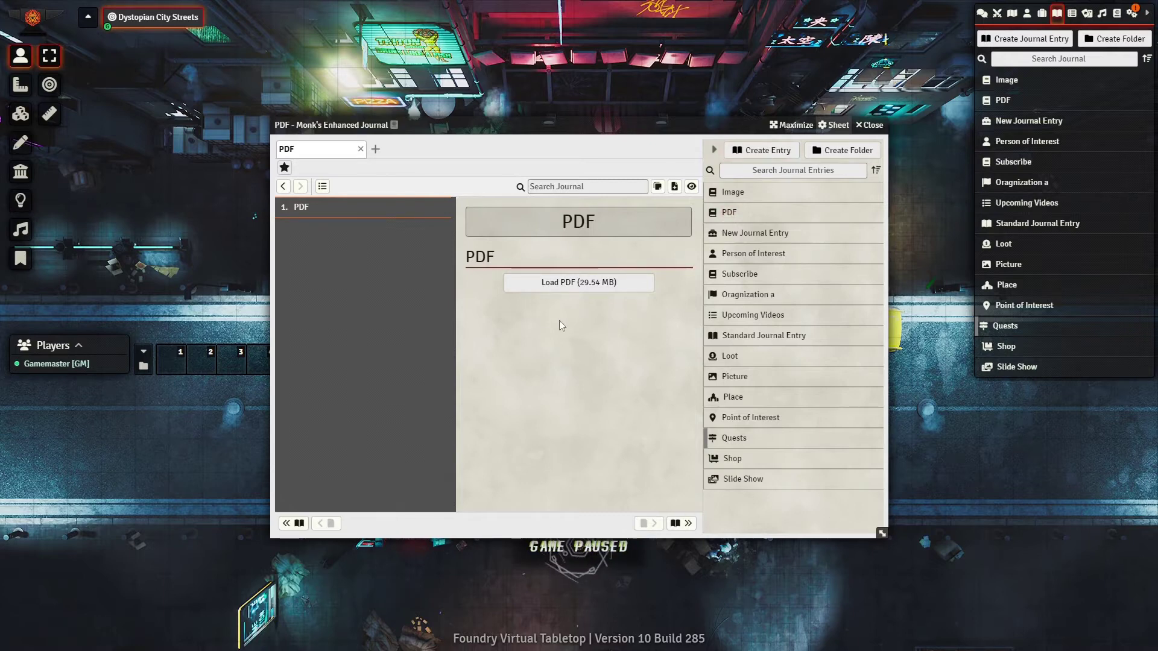
pyautogui.click(564, 283)
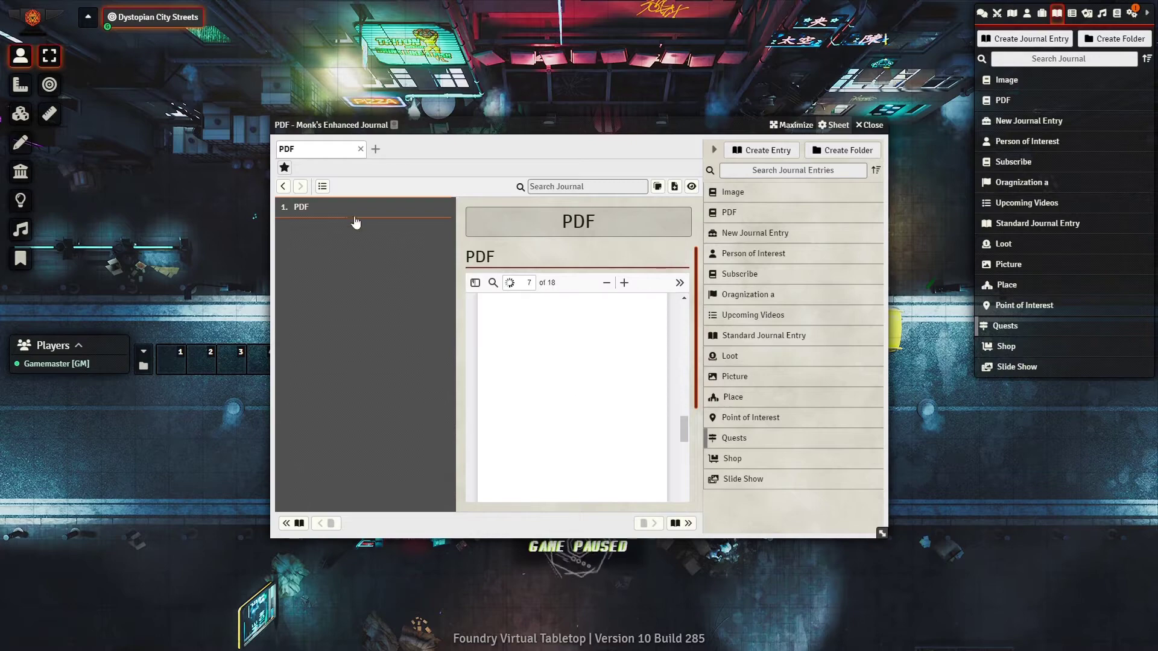
pyautogui.click(676, 189)
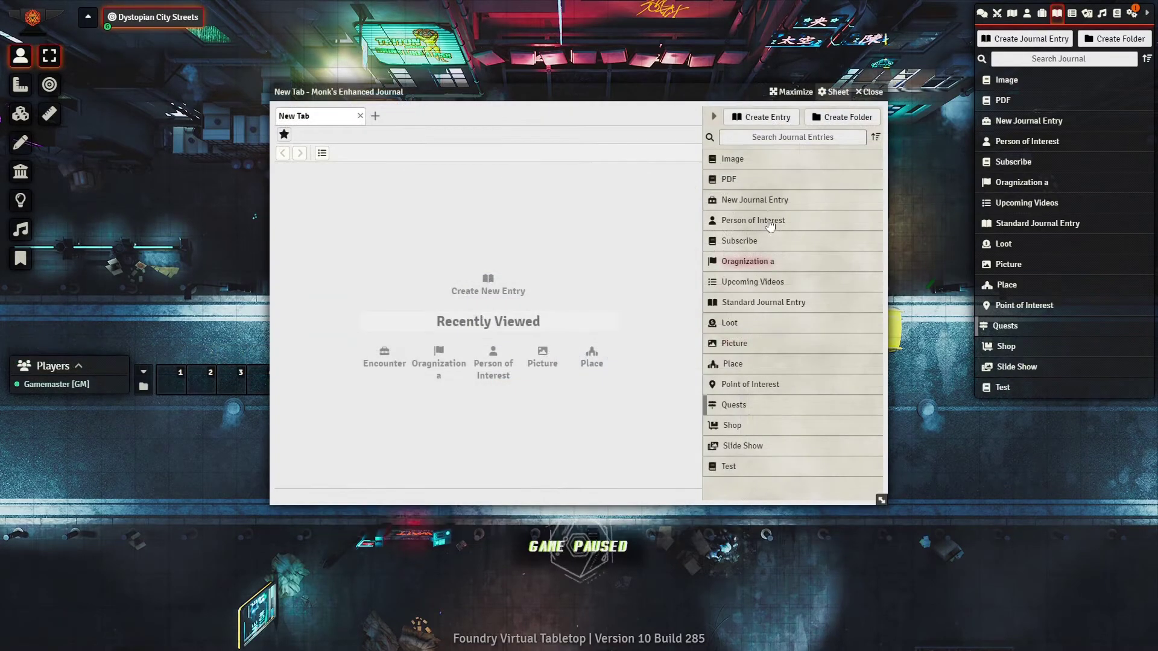
# - Open the PDF, Image, Place and Point of Interest entries, each in its own journal tab
pyautogui.click(729, 180)
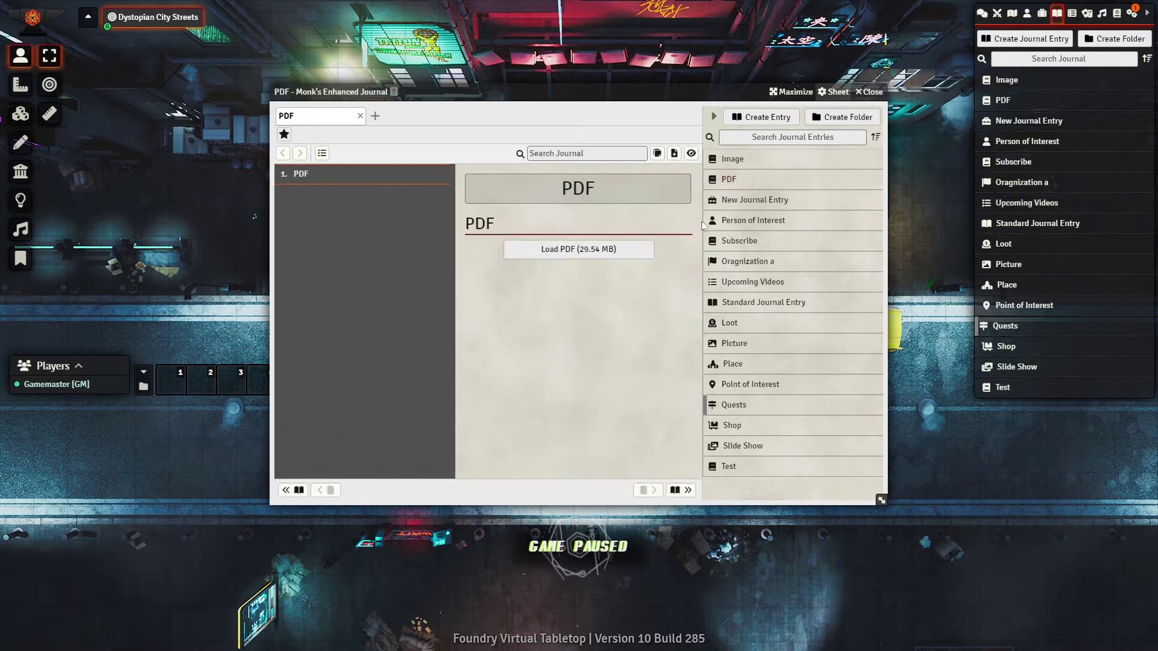
pyautogui.click(375, 117)
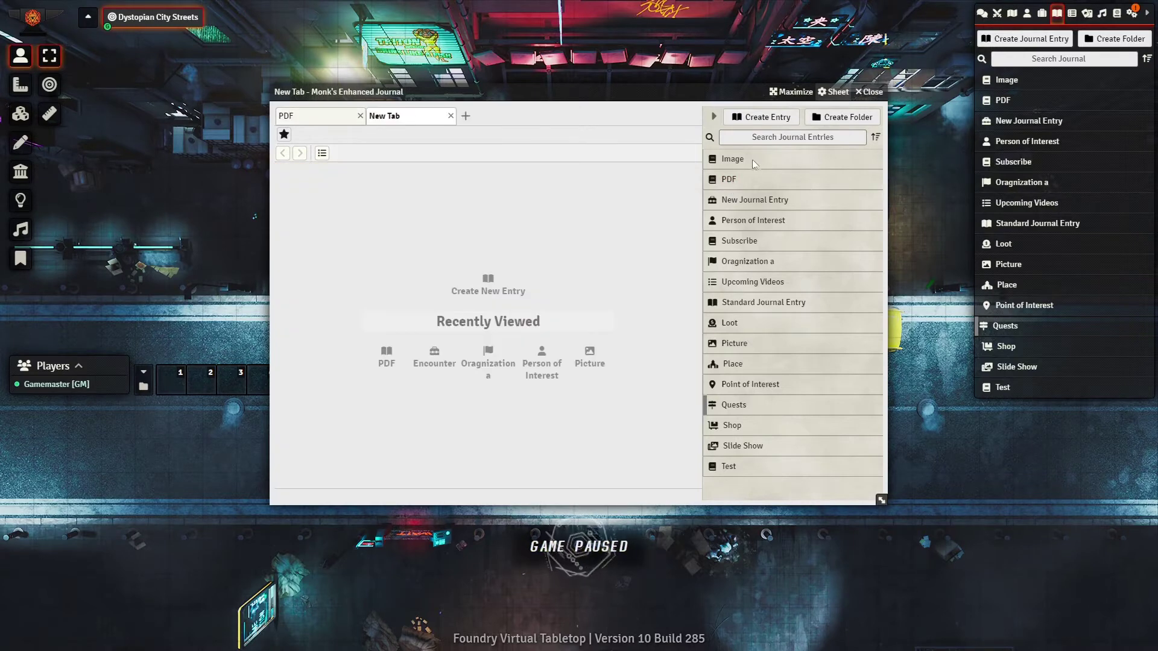
pyautogui.moveTo(733, 160); pyautogui.dragTo(476, 117)
pyautogui.click(466, 116)
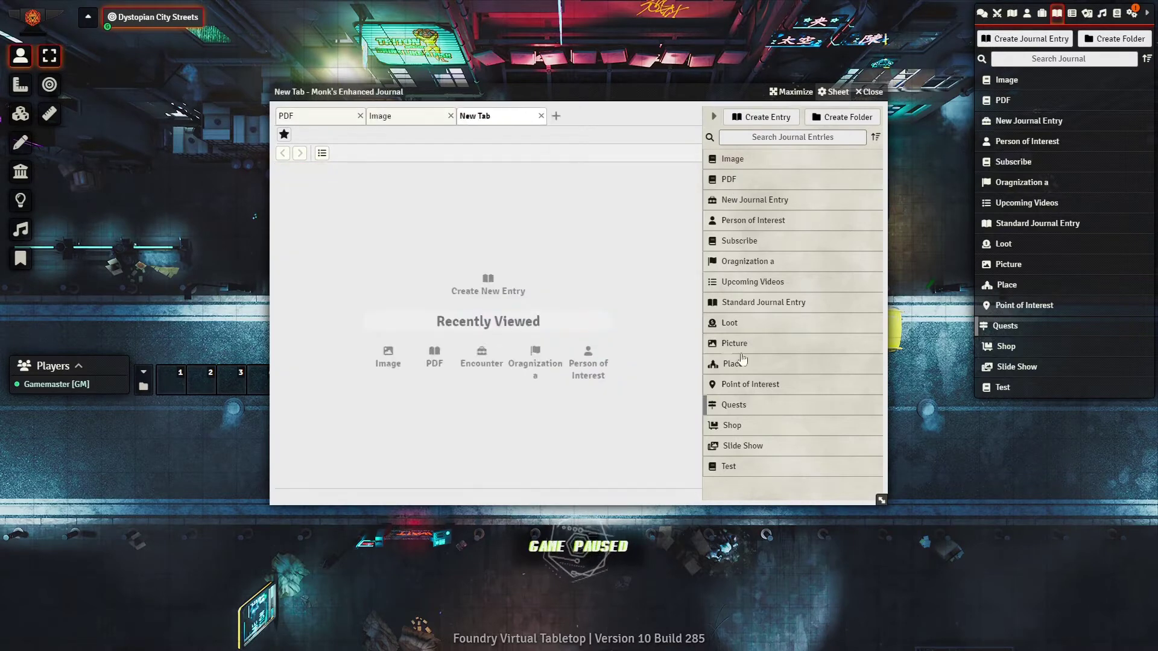
pyautogui.moveTo(511, 315); pyautogui.dragTo(506, 305)
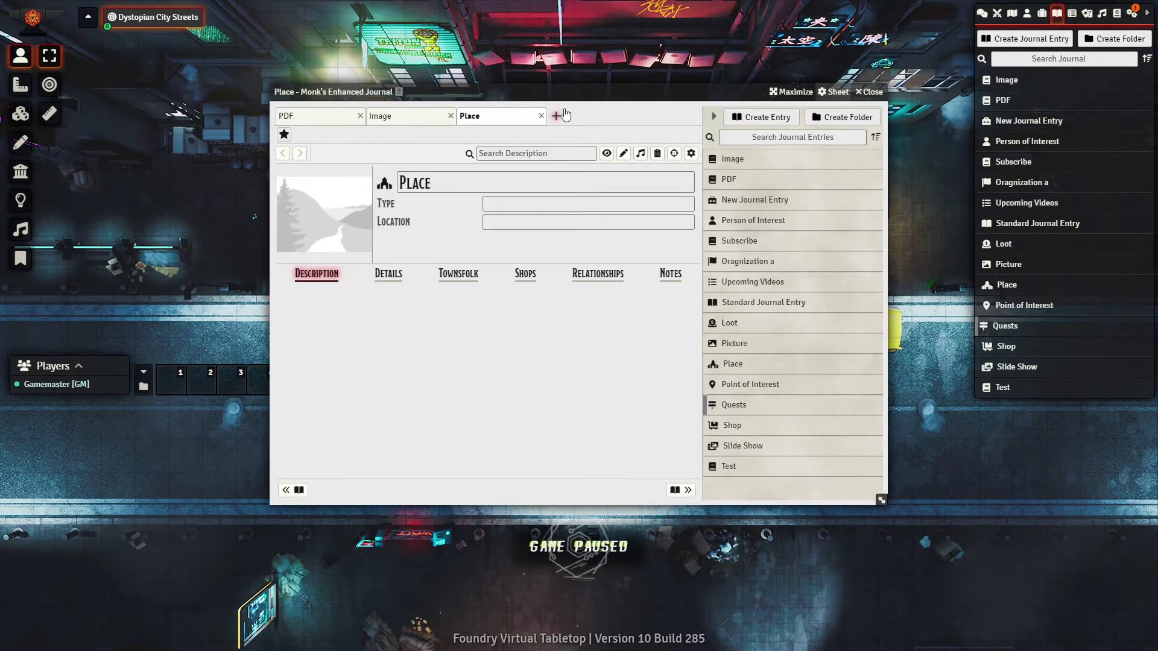
pyautogui.click(555, 116)
pyautogui.click(758, 386)
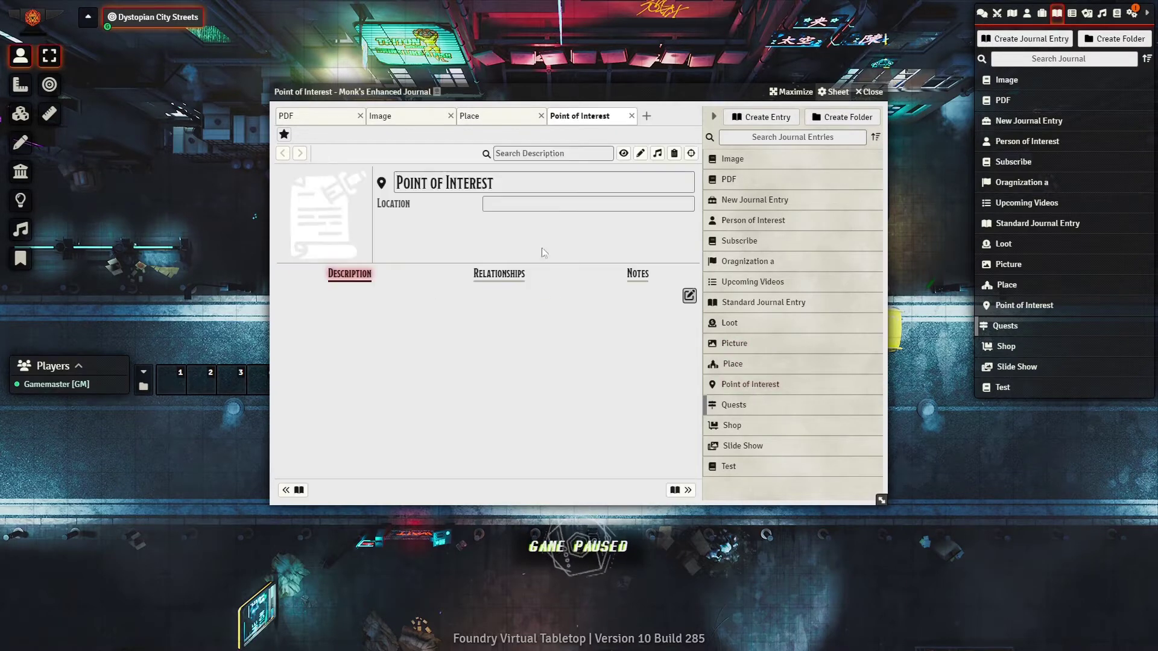
# - Open Shop, Person of Interest and Oragnization a in separate new tabs, and place the Person of Interest entry onto the organization's sheet
pyautogui.click(646, 116)
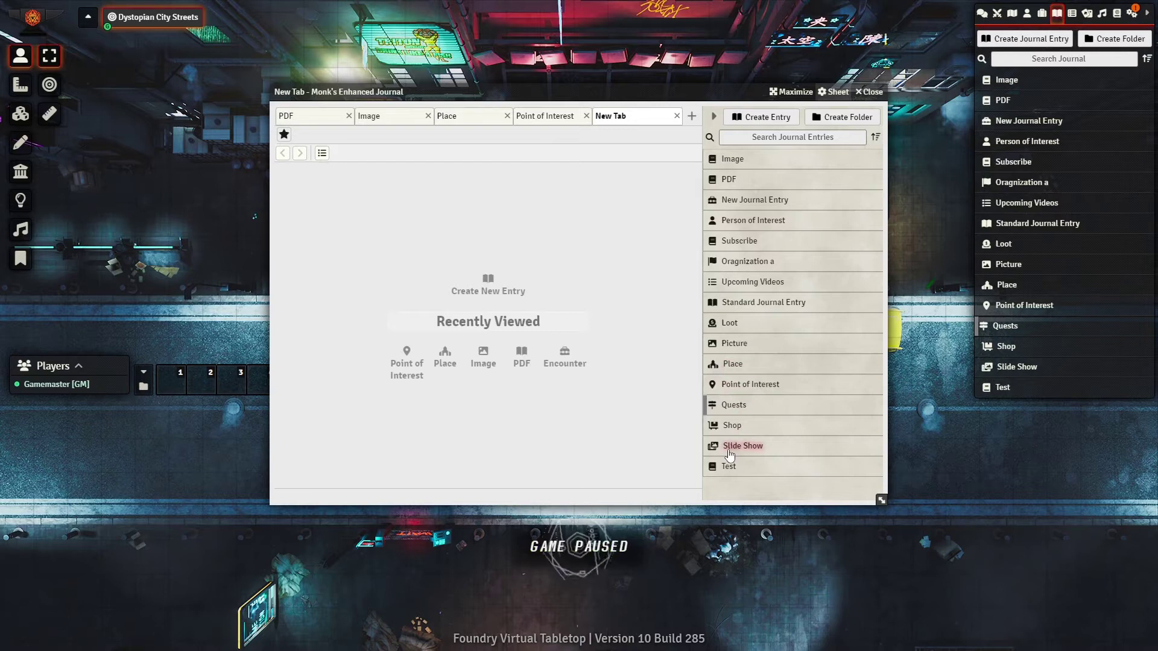
pyautogui.moveTo(741, 422); pyautogui.dragTo(663, 398)
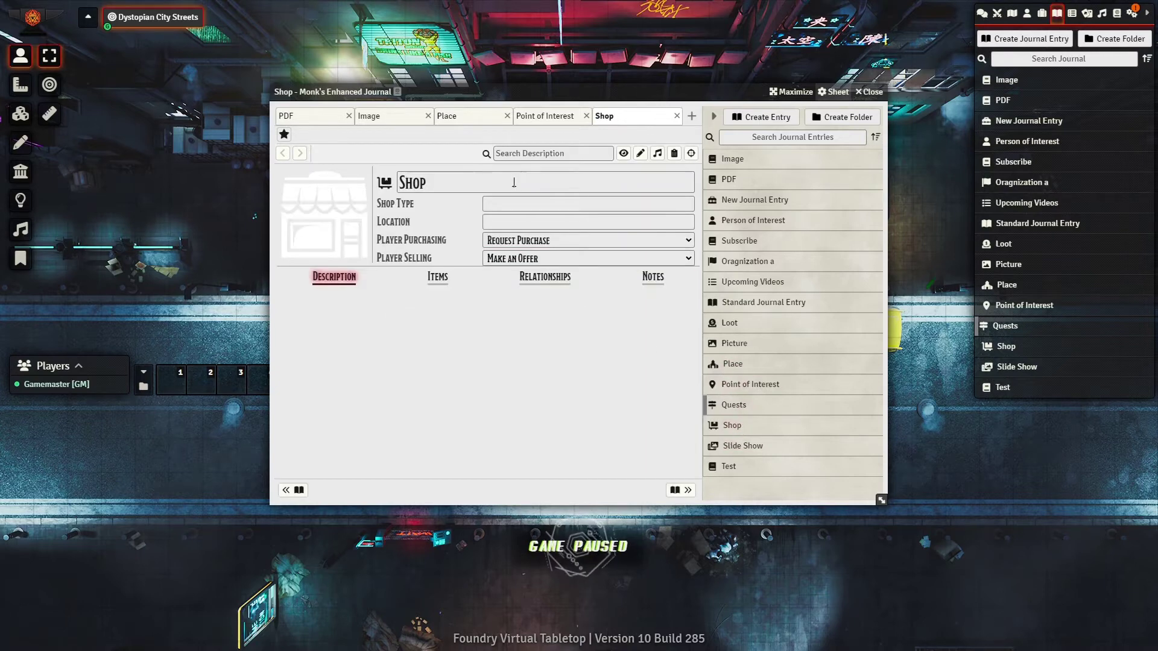
pyautogui.click(692, 115)
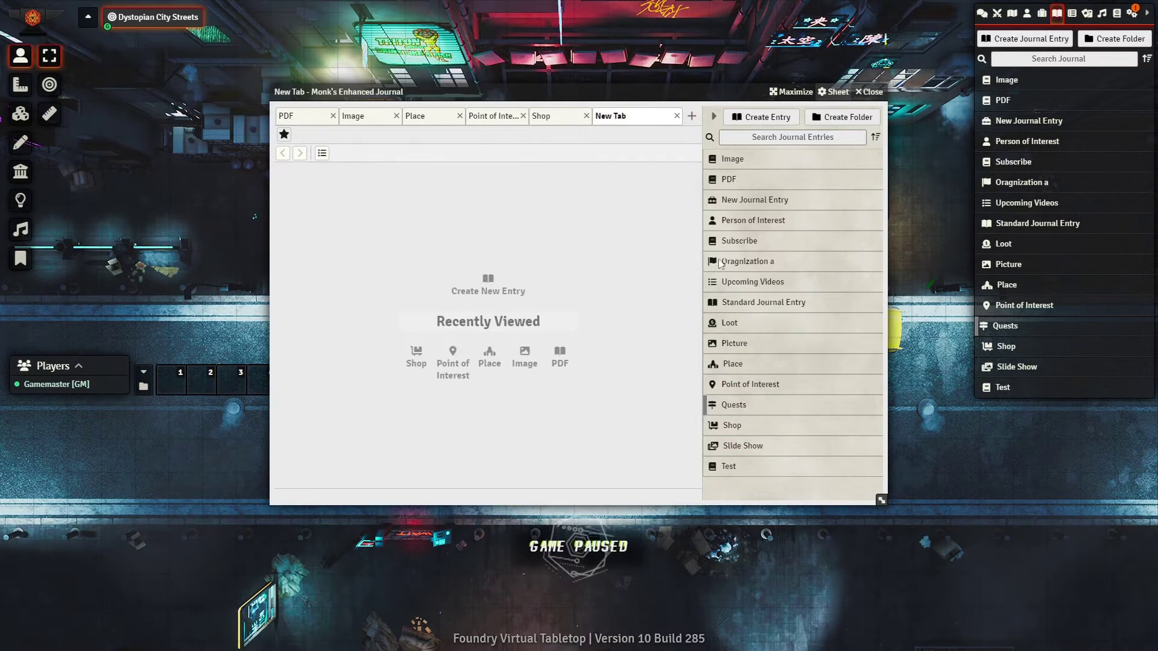
pyautogui.moveTo(751, 221); pyautogui.dragTo(579, 256)
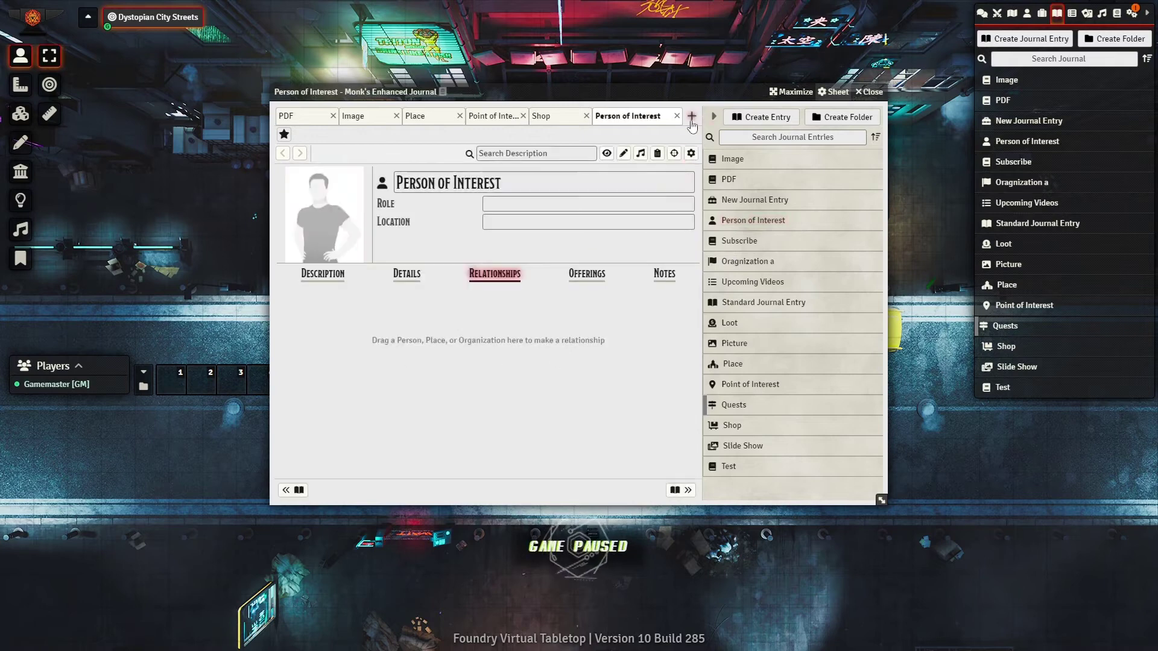
pyautogui.click(691, 116)
pyautogui.moveTo(747, 261); pyautogui.dragTo(594, 328)
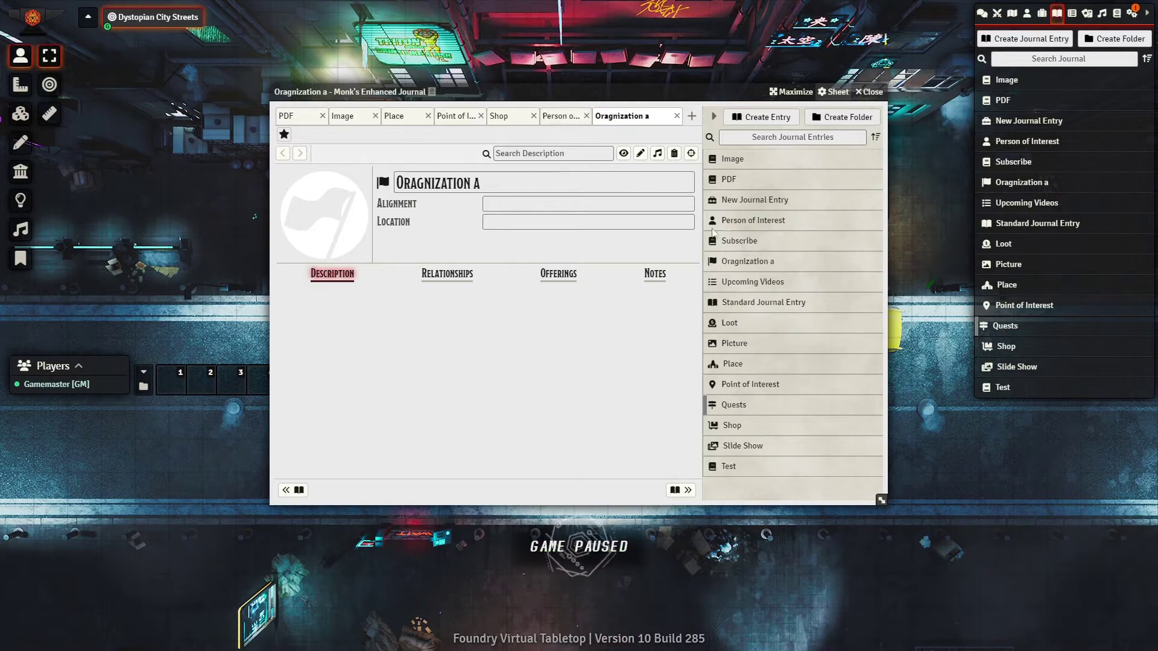
pyautogui.moveTo(744, 221); pyautogui.dragTo(448, 416)
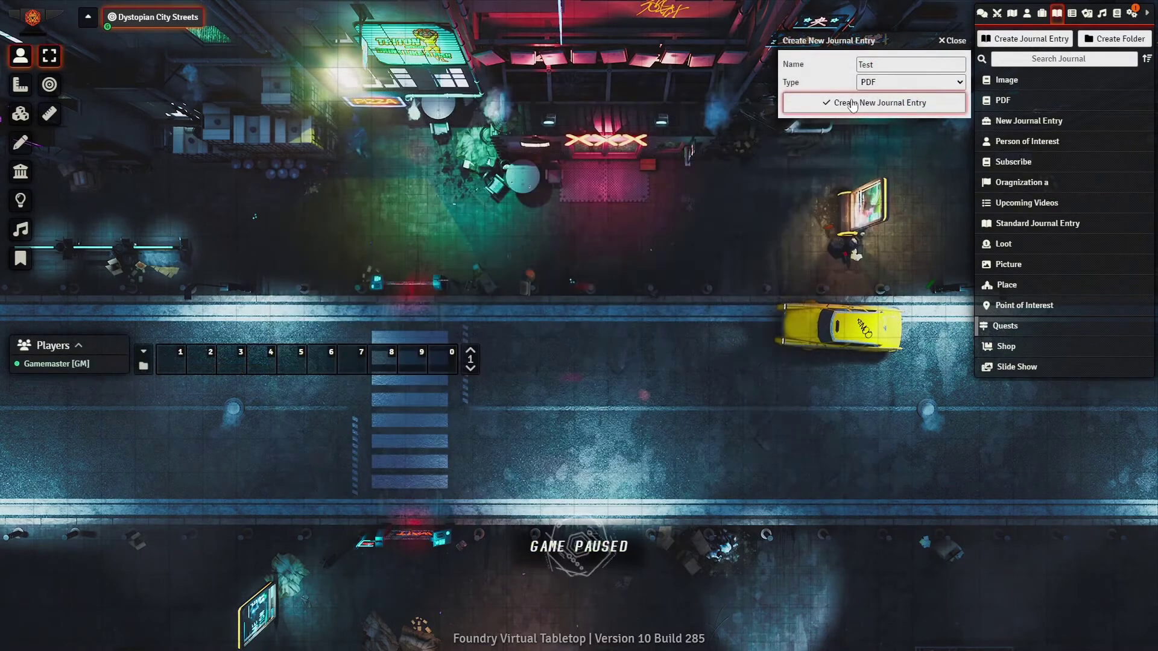
# - Create the PDF journal entry named Test, add a PDF page to it, and view both pages
pyautogui.click(852, 103)
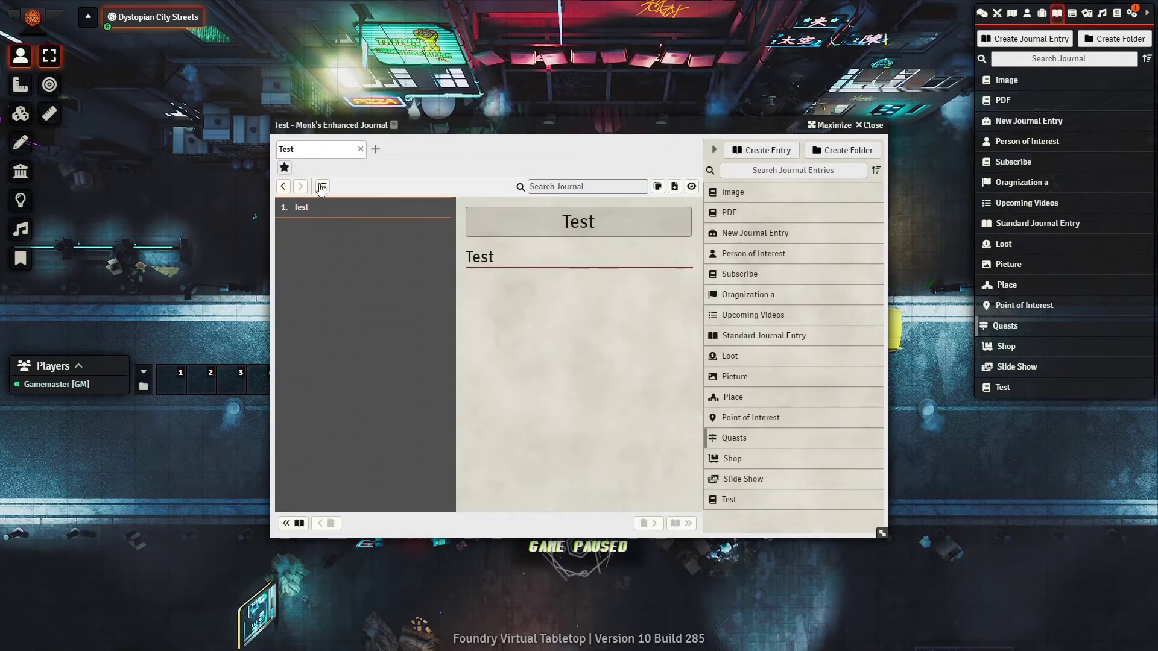
pyautogui.click(674, 187)
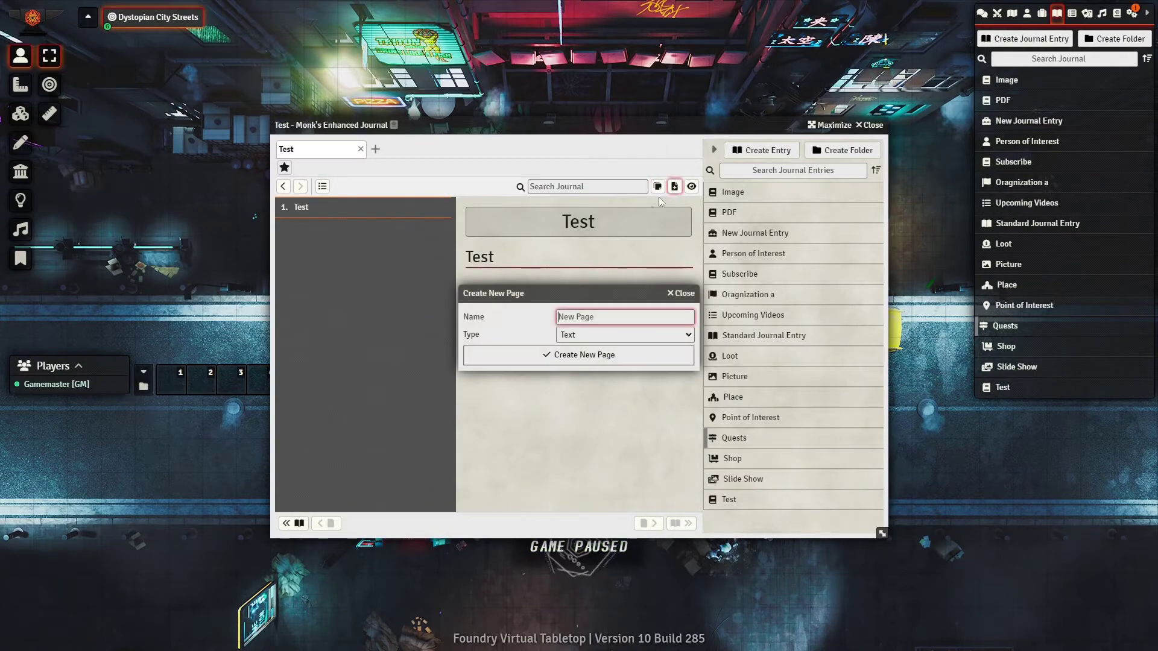
pyautogui.click(585, 333)
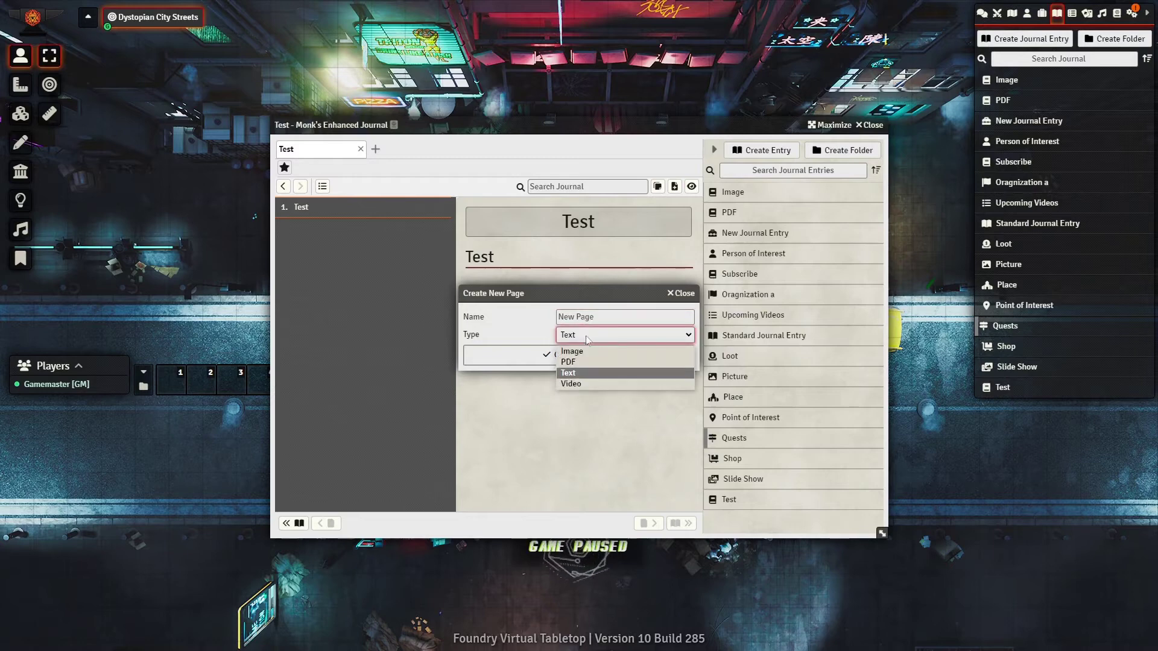
pyautogui.click(568, 362)
pyautogui.click(579, 355)
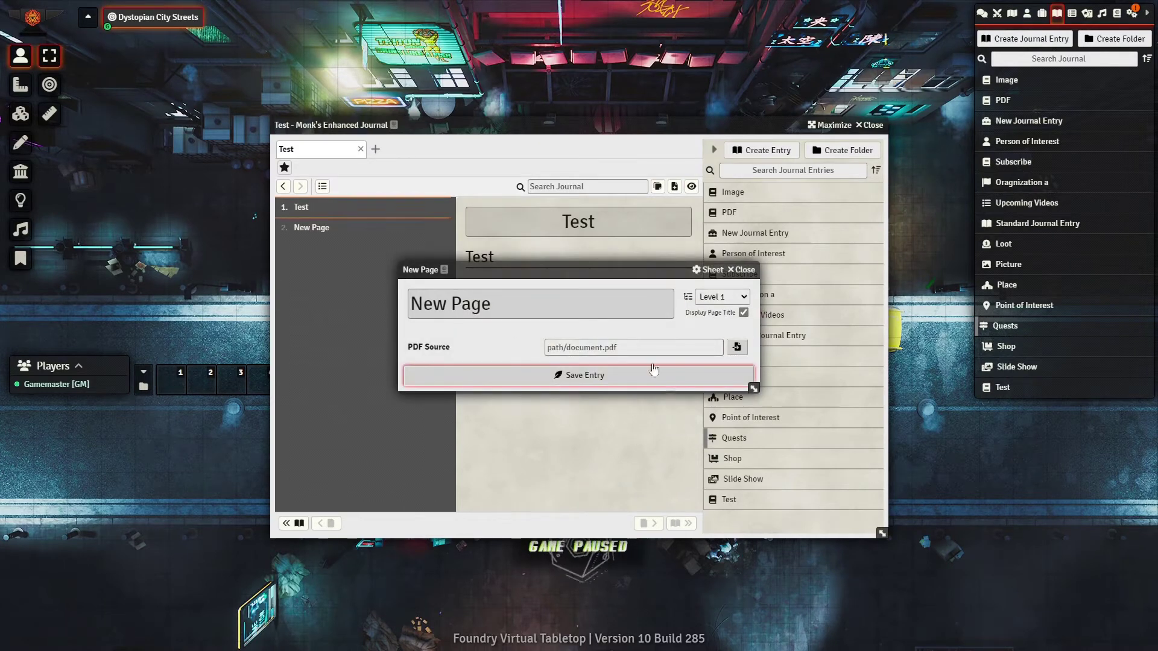
pyautogui.click(738, 271)
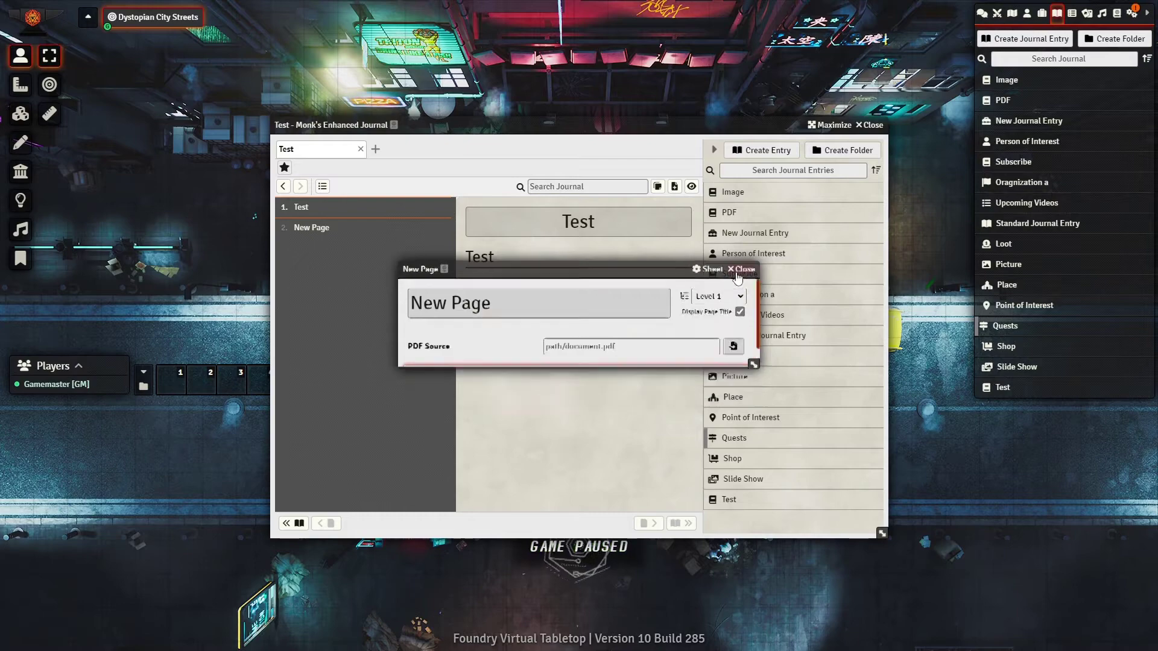
pyautogui.click(344, 237)
pyautogui.click(352, 211)
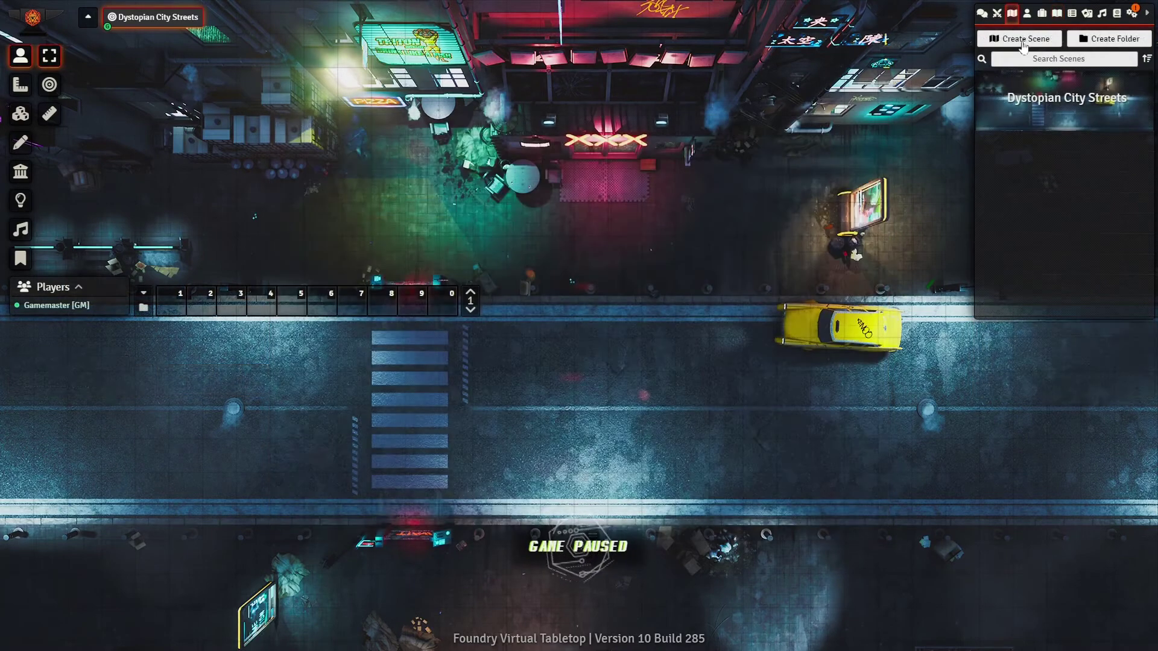
# - View the Image, PDF, New Journal Entry and Person of Interest entries, loading the PDF's document
pyautogui.click(1056, 13)
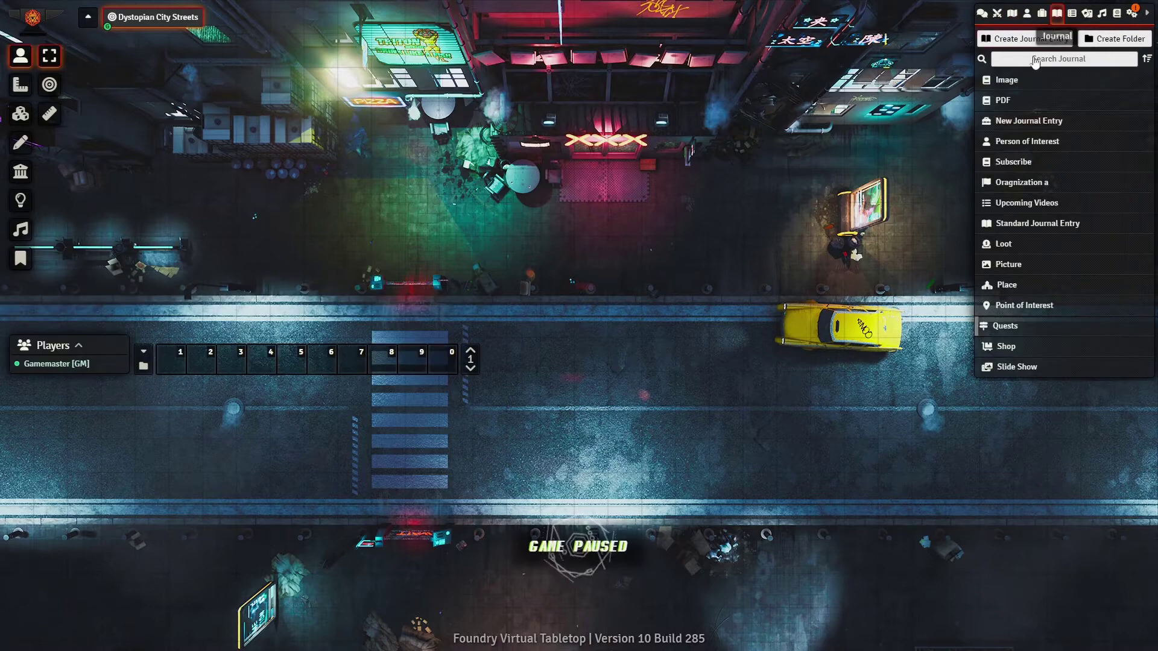
pyautogui.click(1006, 80)
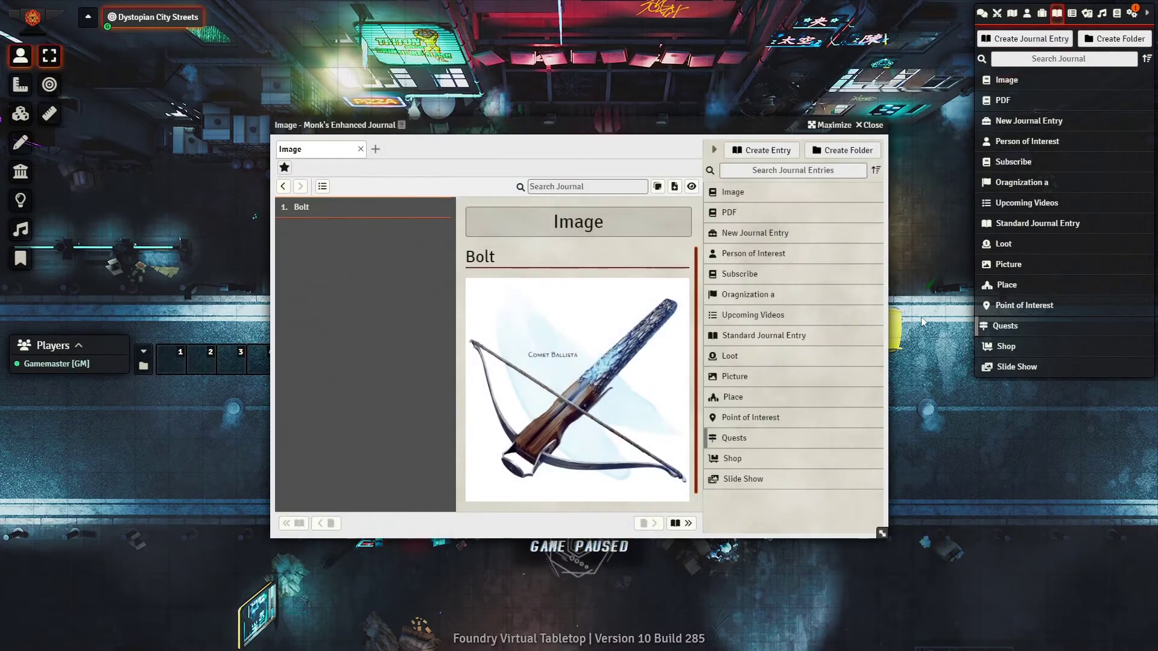
pyautogui.click(728, 213)
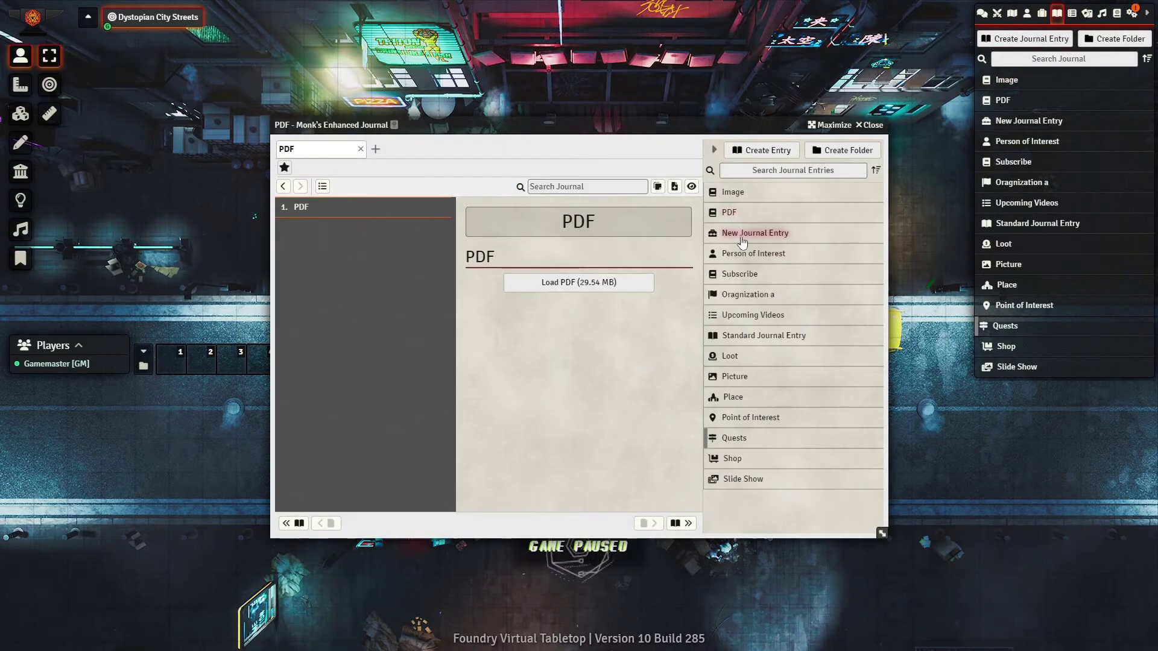
pyautogui.click(605, 287)
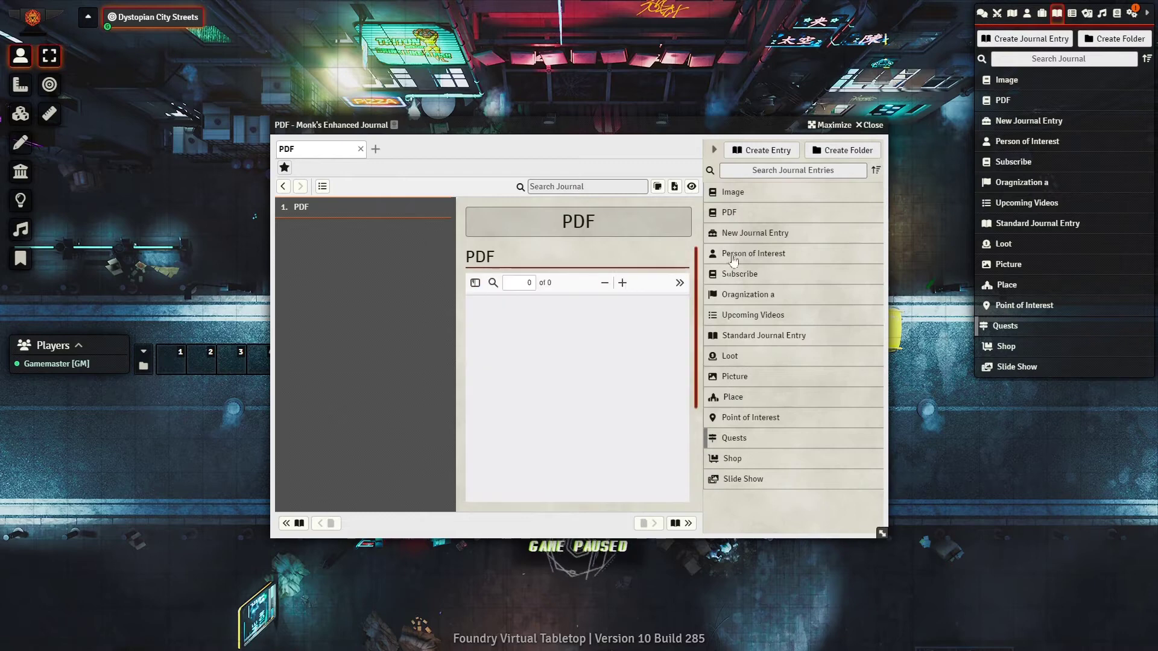
pyautogui.click(754, 233)
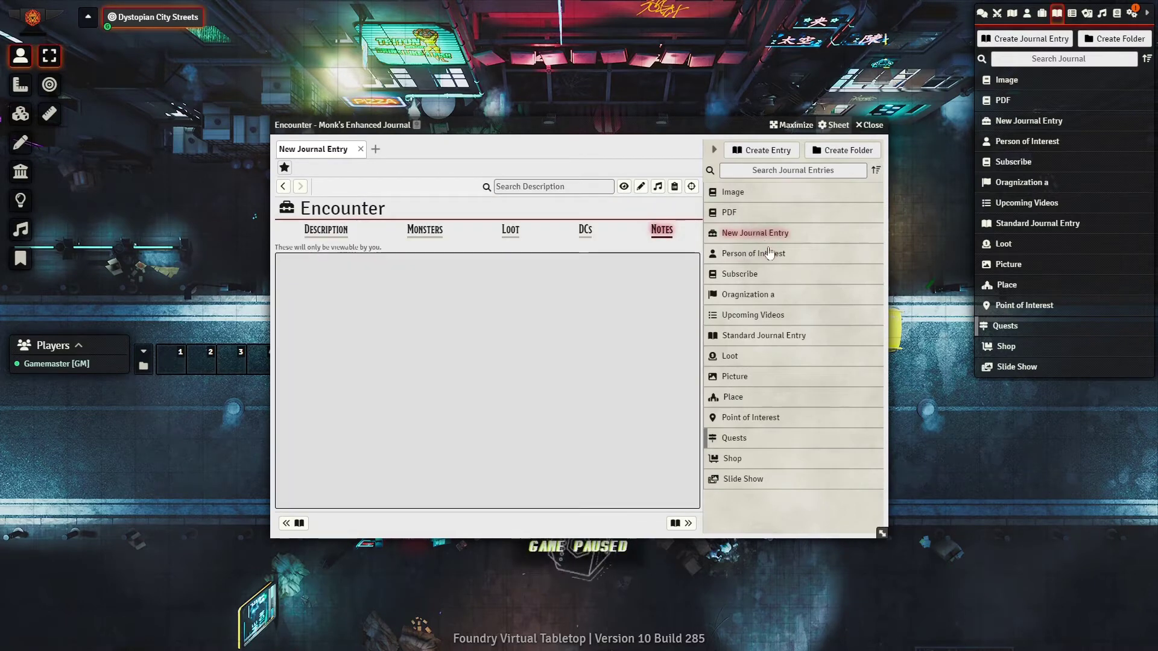
pyautogui.click(771, 254)
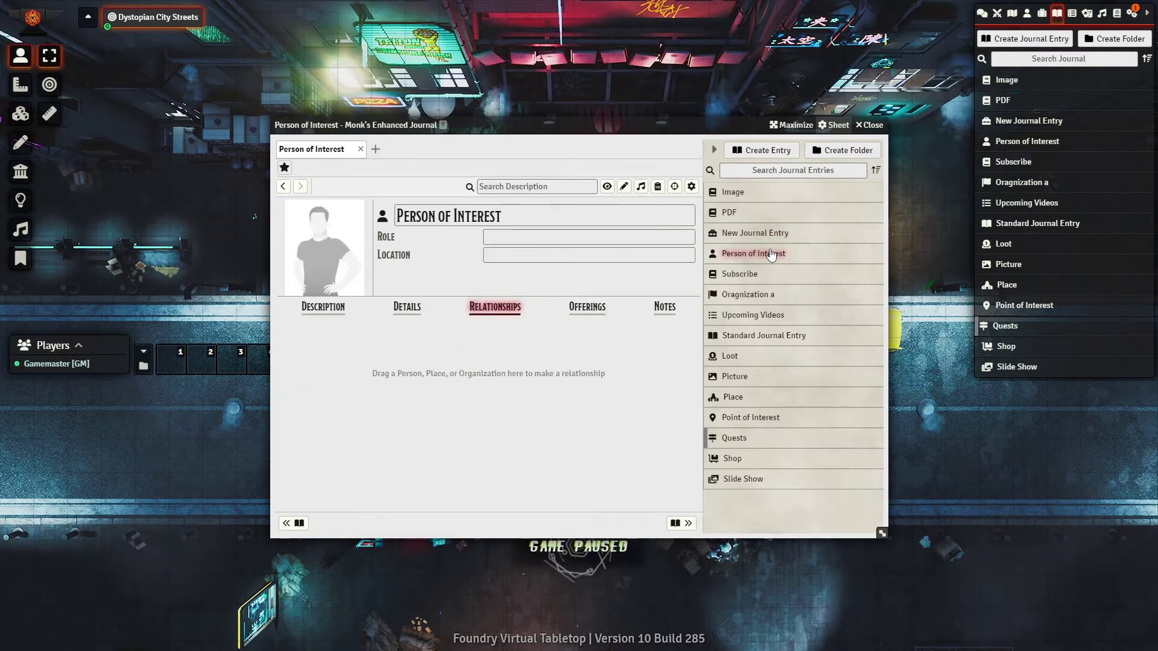
# - View the Subscribe, Oragnization a, Upcoming Videos, Standard Journal Entry, Loot and Place entries
pyautogui.click(790, 280)
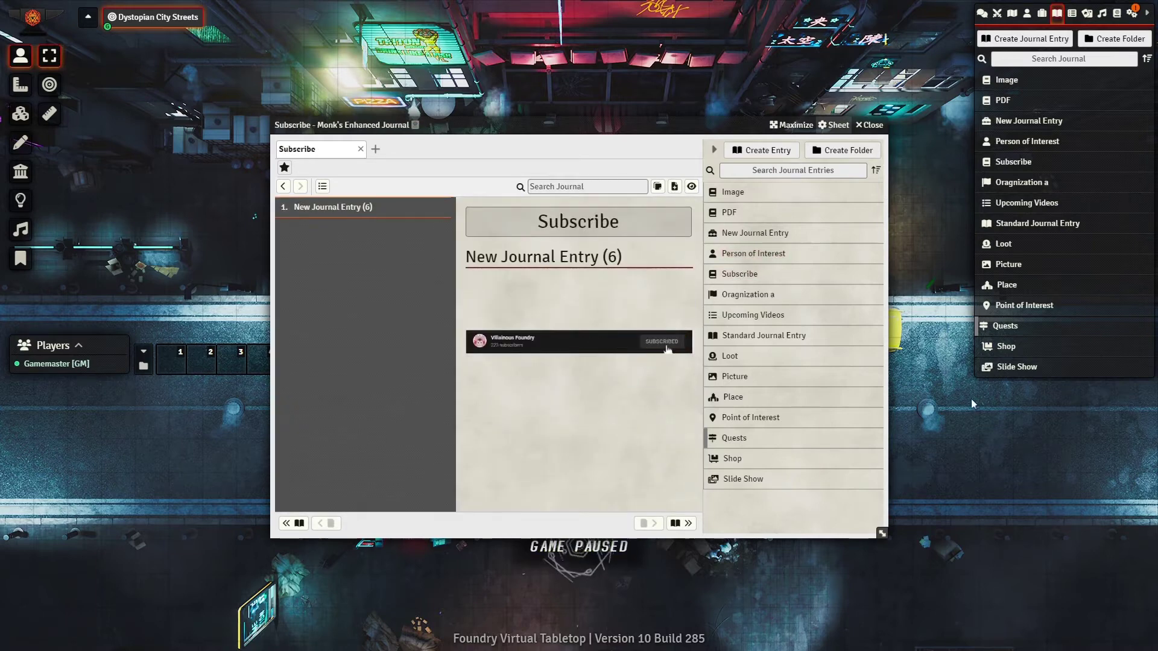
pyautogui.click(759, 295)
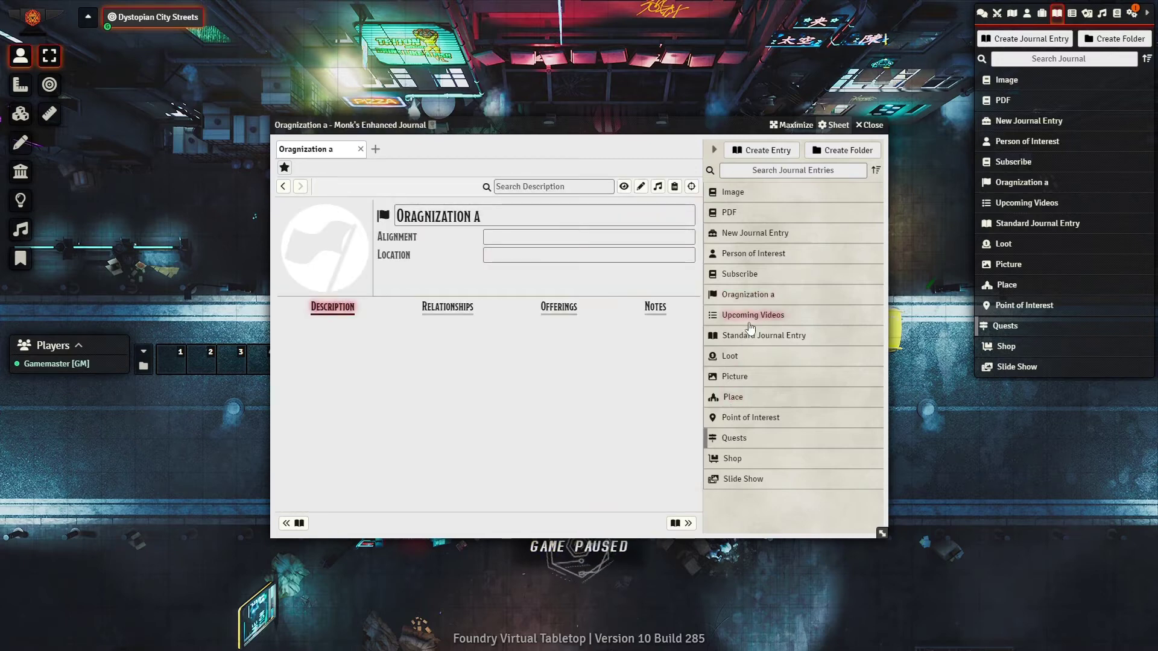
pyautogui.click(751, 315)
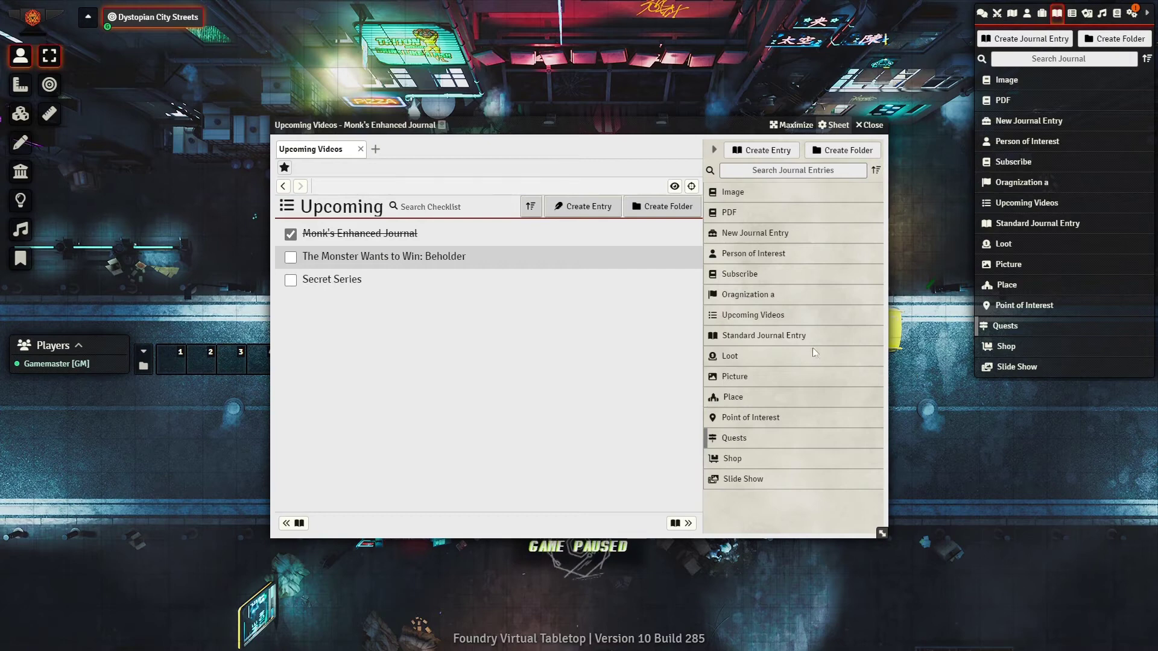
pyautogui.click(776, 337)
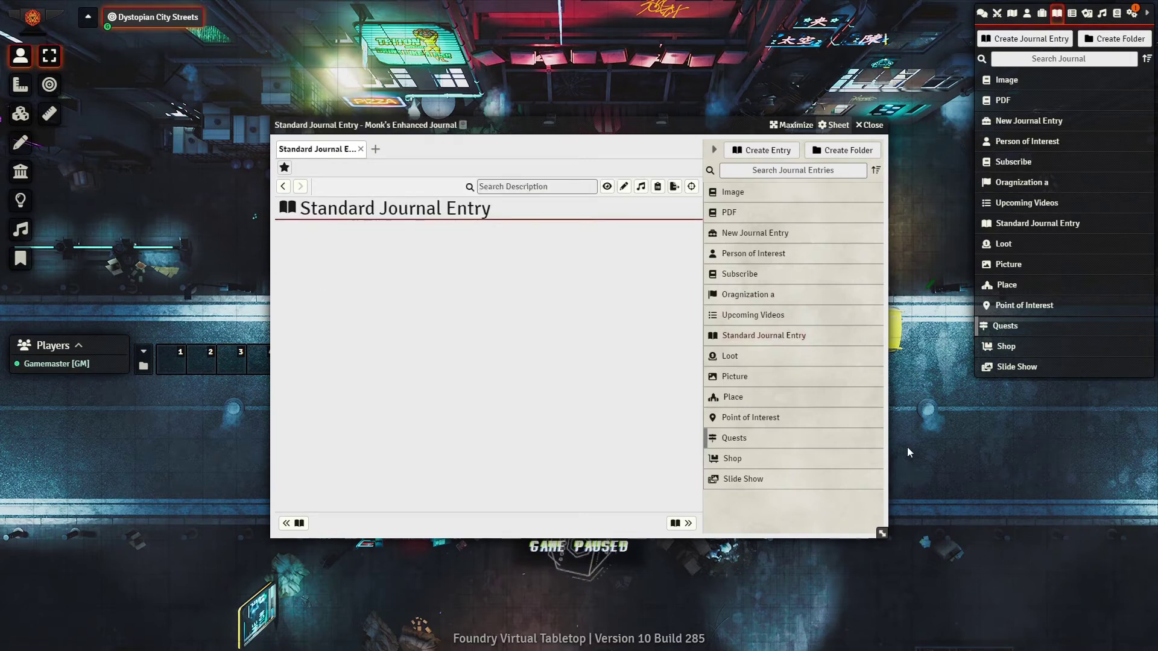
pyautogui.click(730, 357)
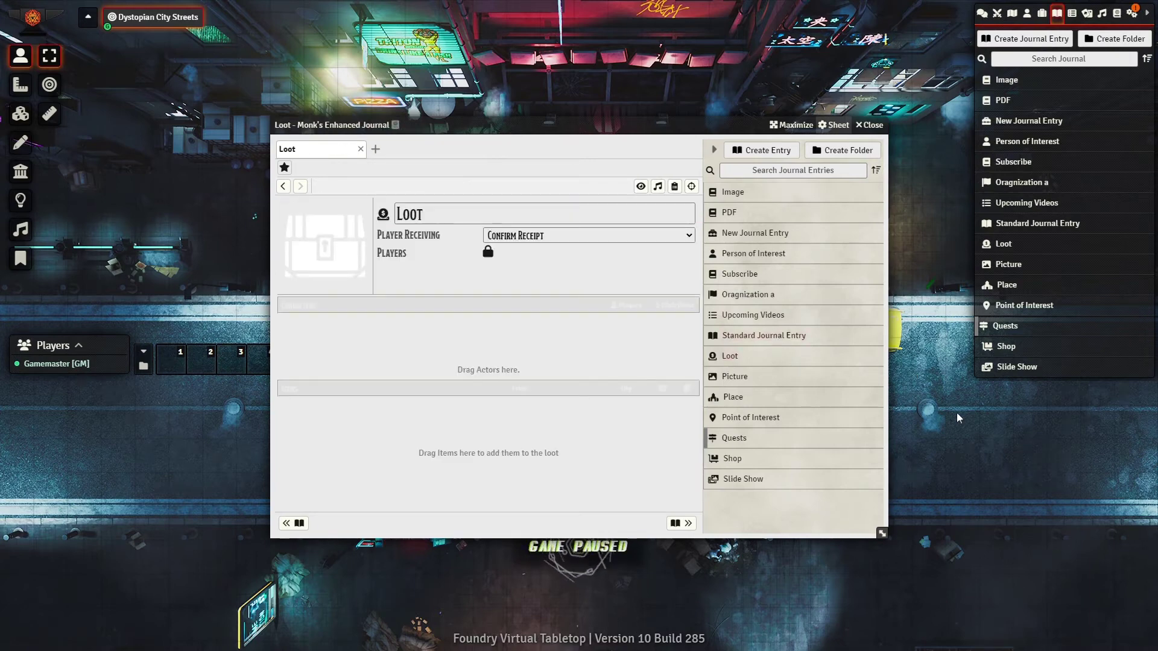
pyautogui.click(733, 397)
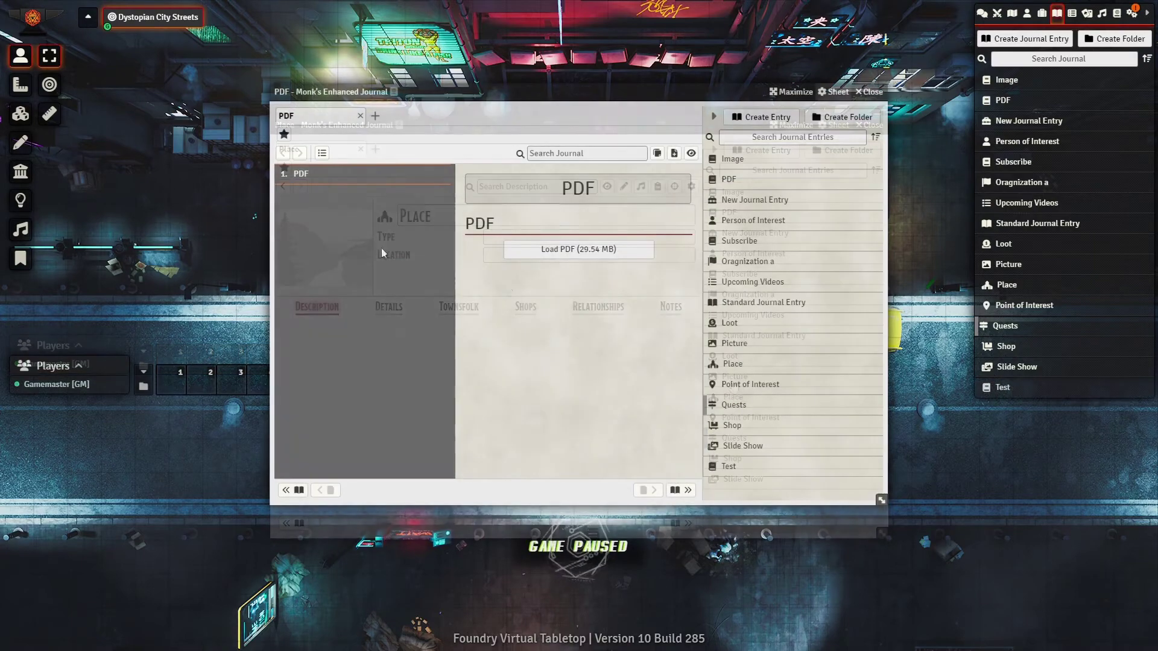
# - Add a Video page to the PDF journal entry
pyautogui.click(672, 154)
pyautogui.click(587, 338)
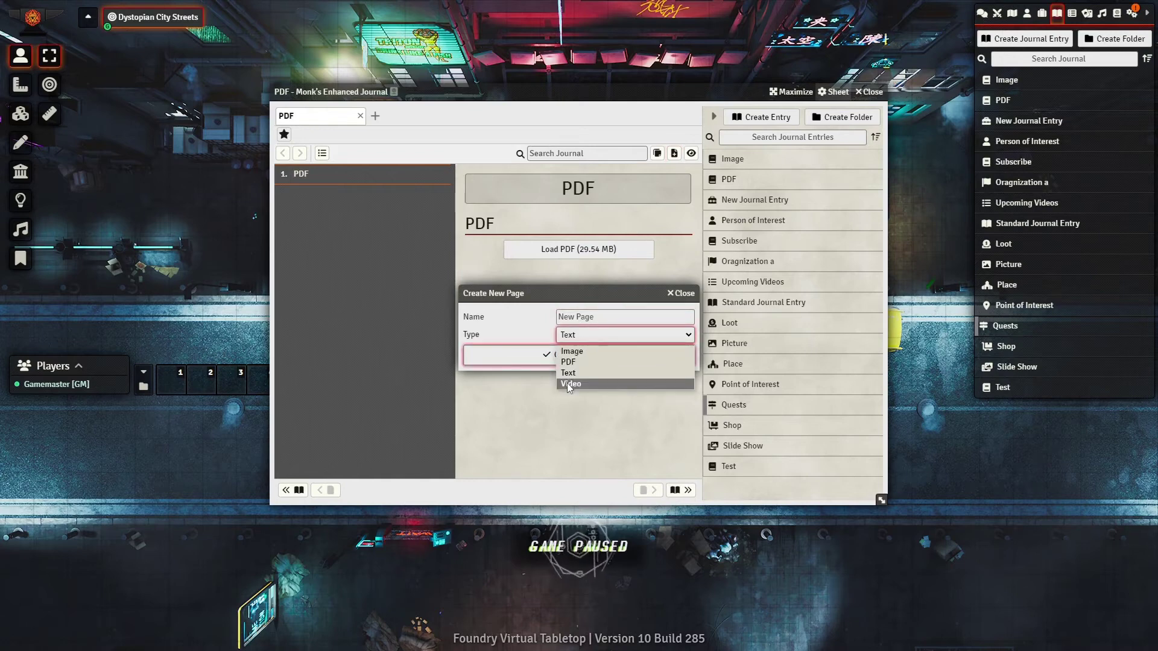
pyautogui.click(567, 384)
pyautogui.click(573, 355)
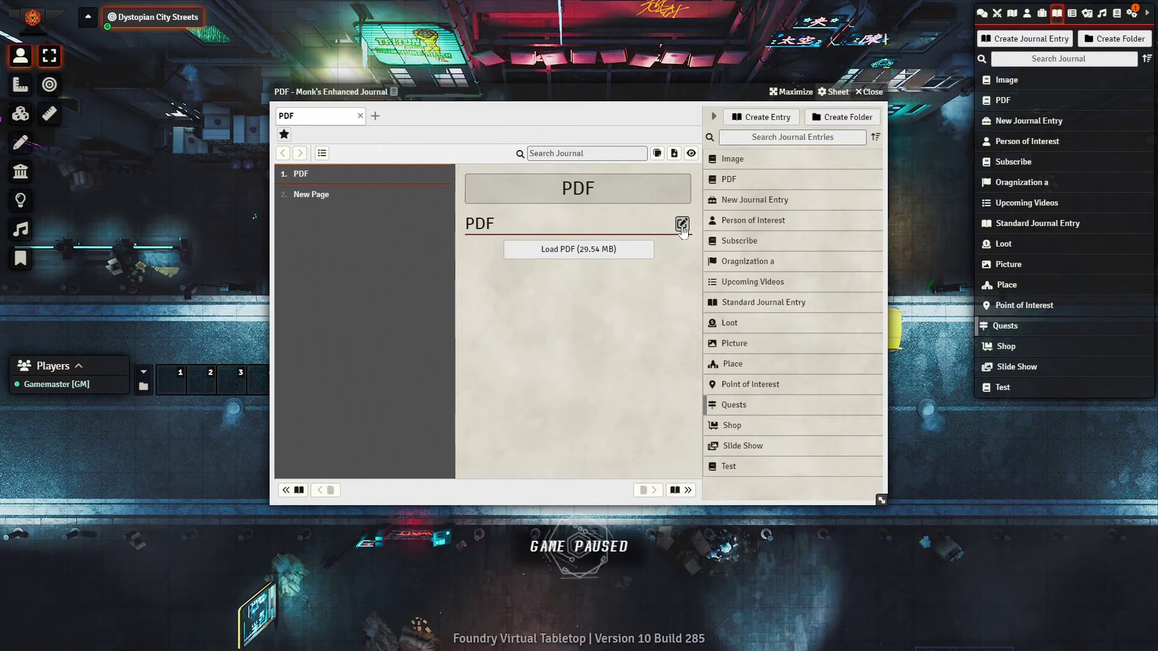
# - Pick TheWeaveknight2.0.pdf as the PDF page's source, load the document in the journal, and close it
pyautogui.click(682, 225)
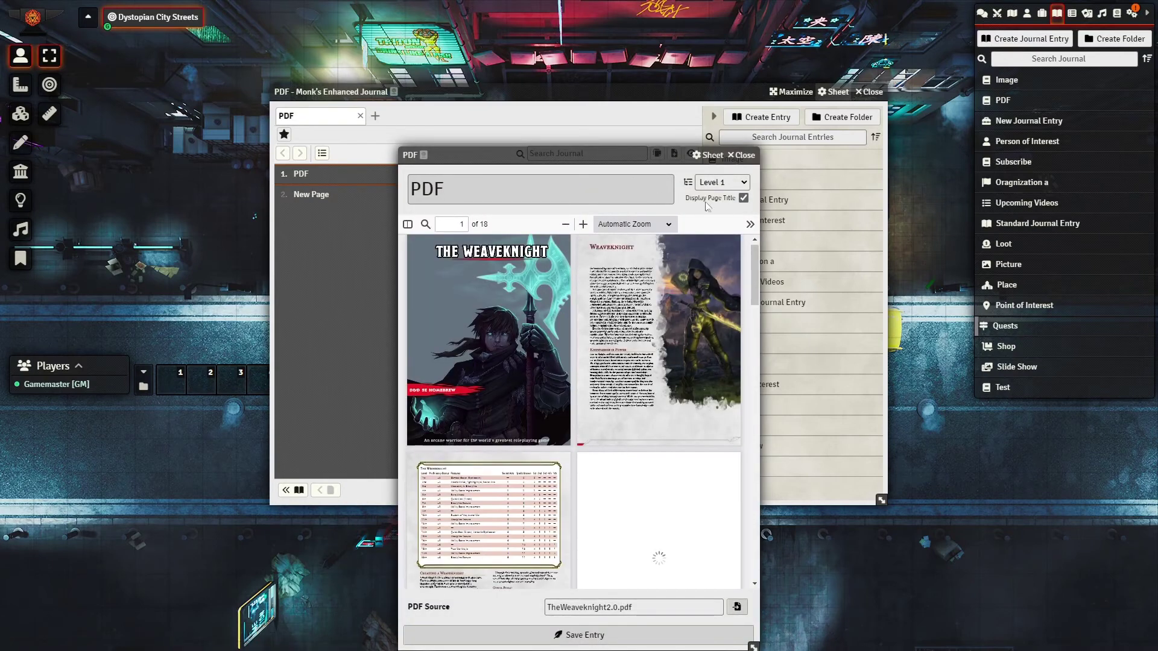
pyautogui.click(736, 606)
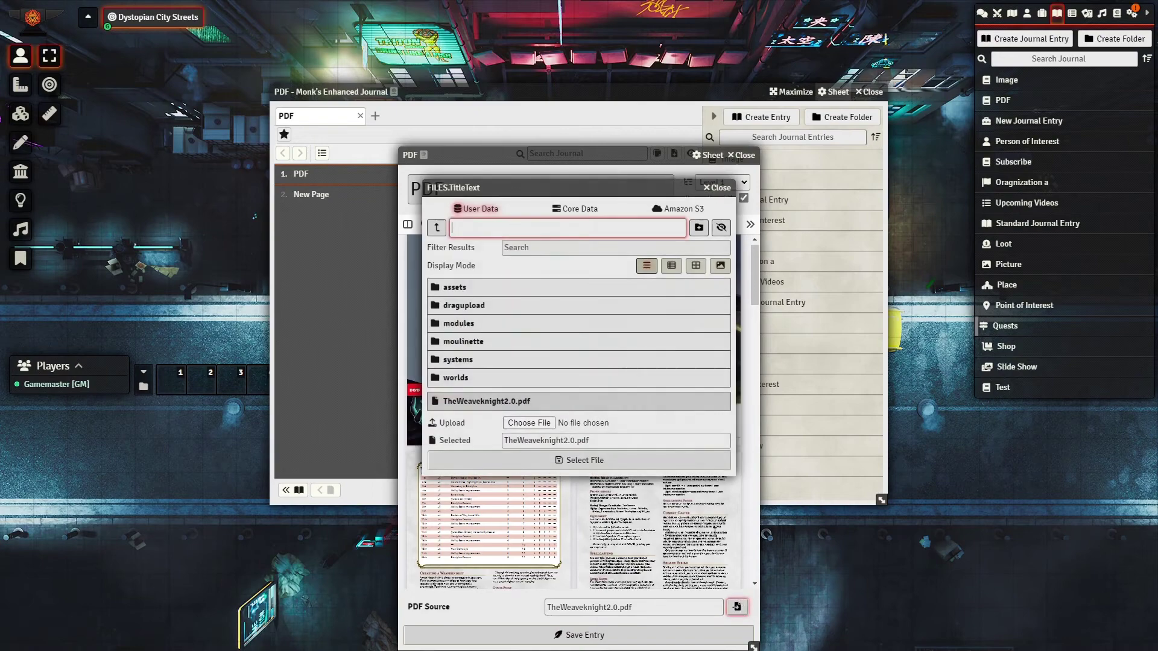
pyautogui.click(585, 460)
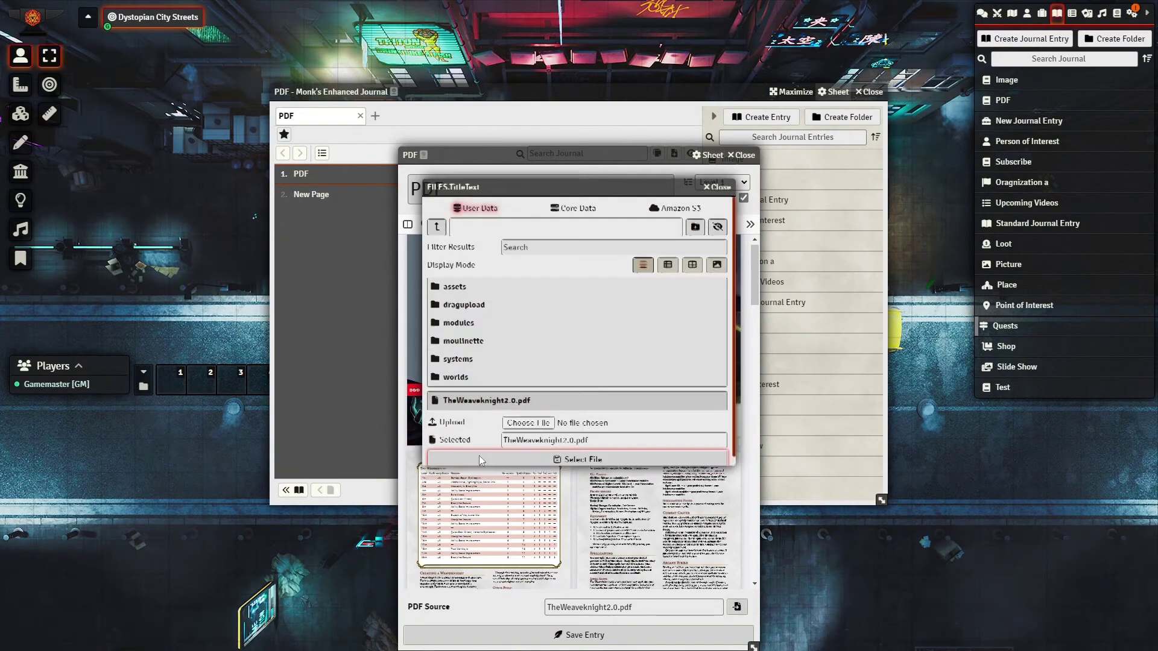
pyautogui.click(740, 155)
pyautogui.click(573, 253)
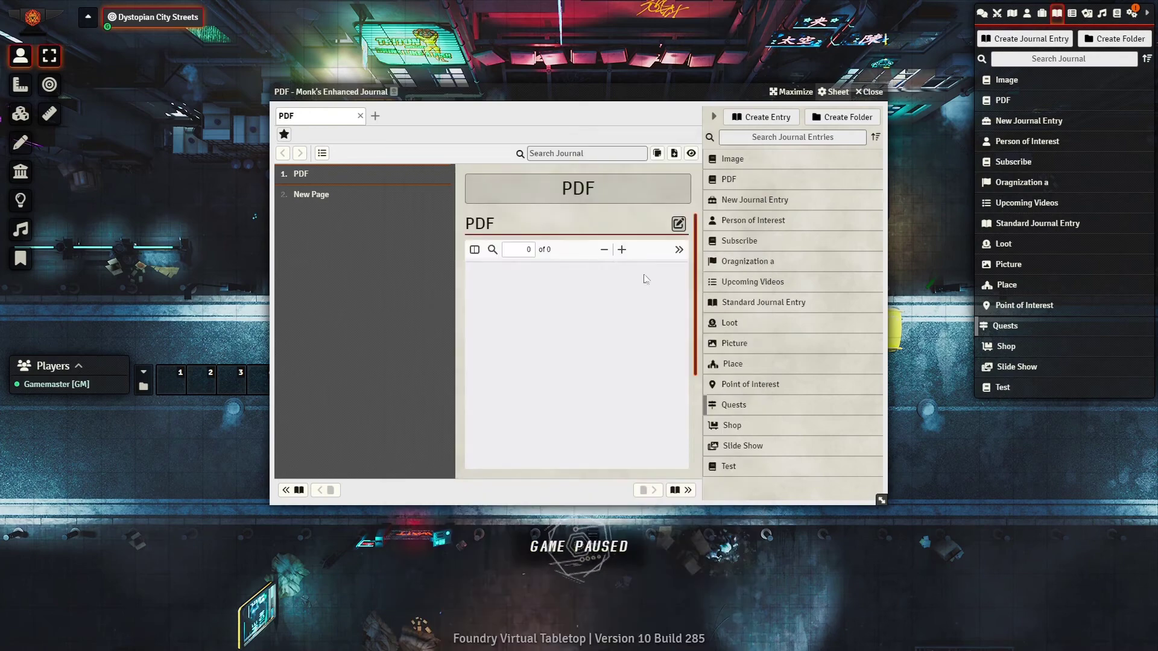
pyautogui.press('Escape')
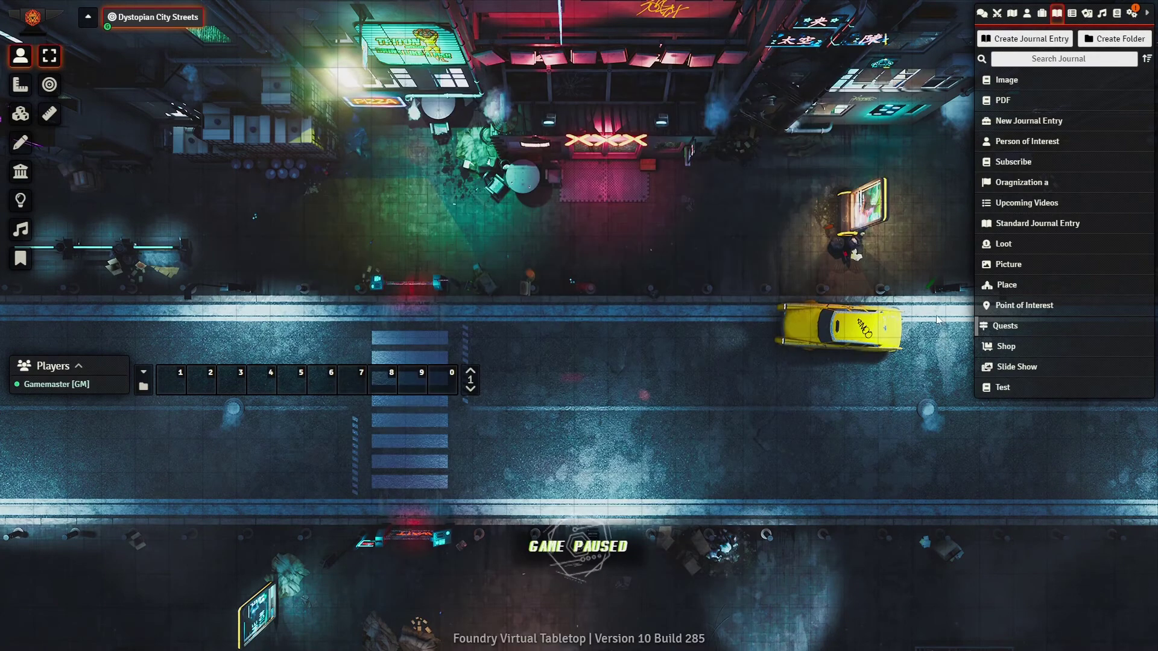
# - View the Details, Relationships, Offerings and Notes sections of the Person of Interest entry
pyautogui.click(1005, 147)
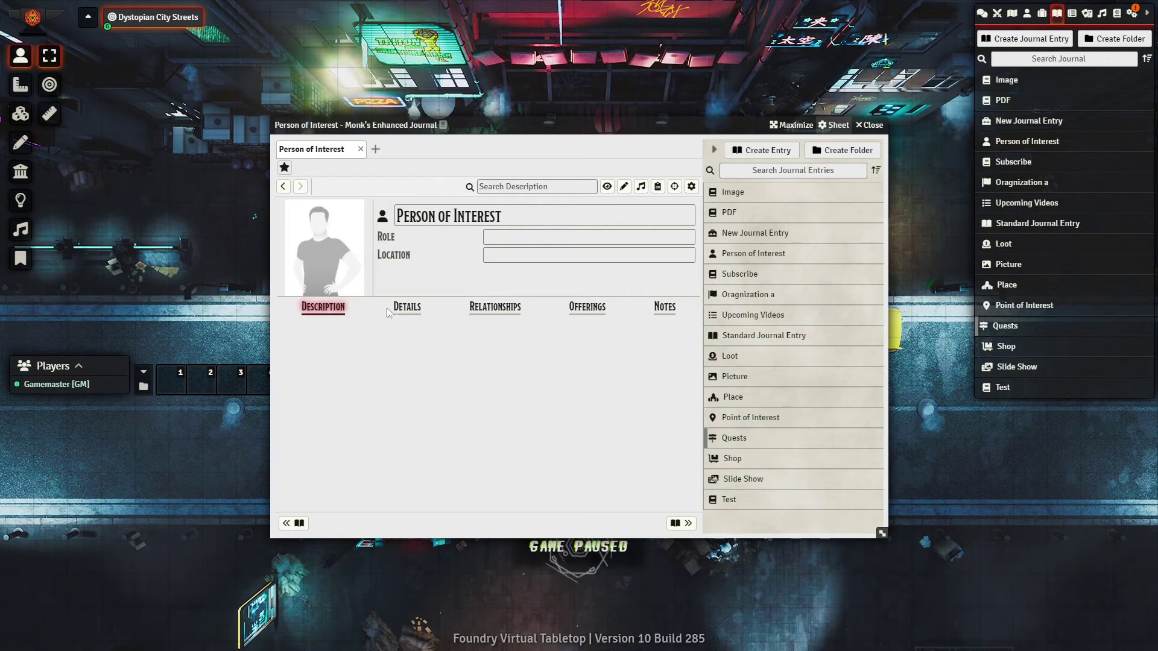
pyautogui.click(404, 313)
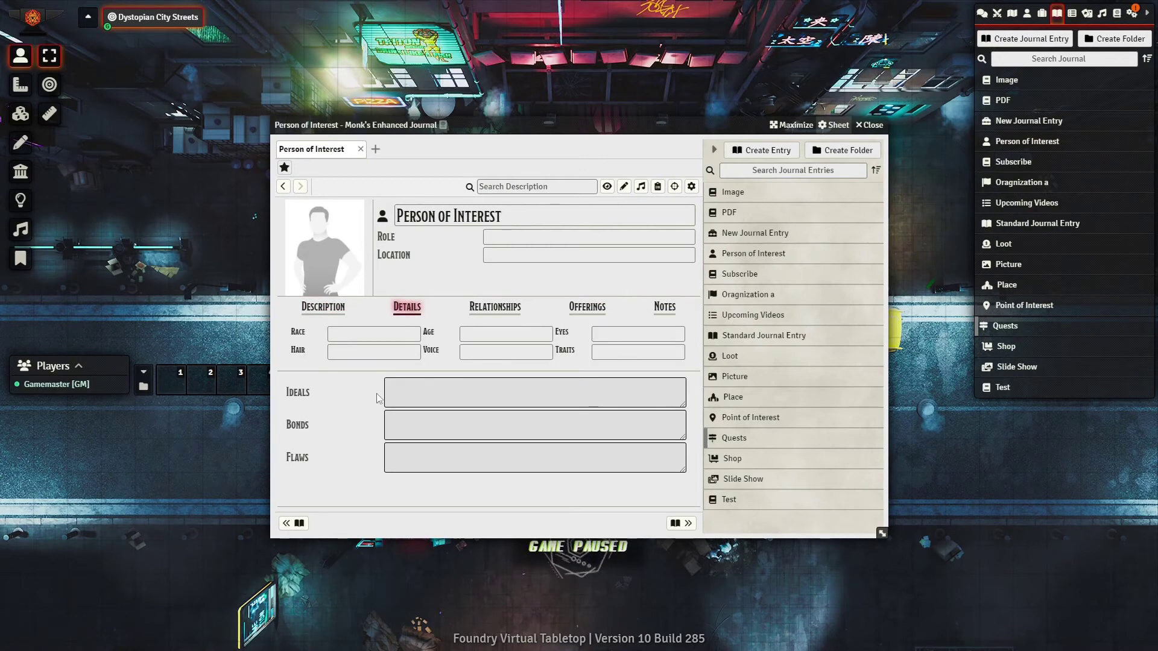
pyautogui.click(494, 306)
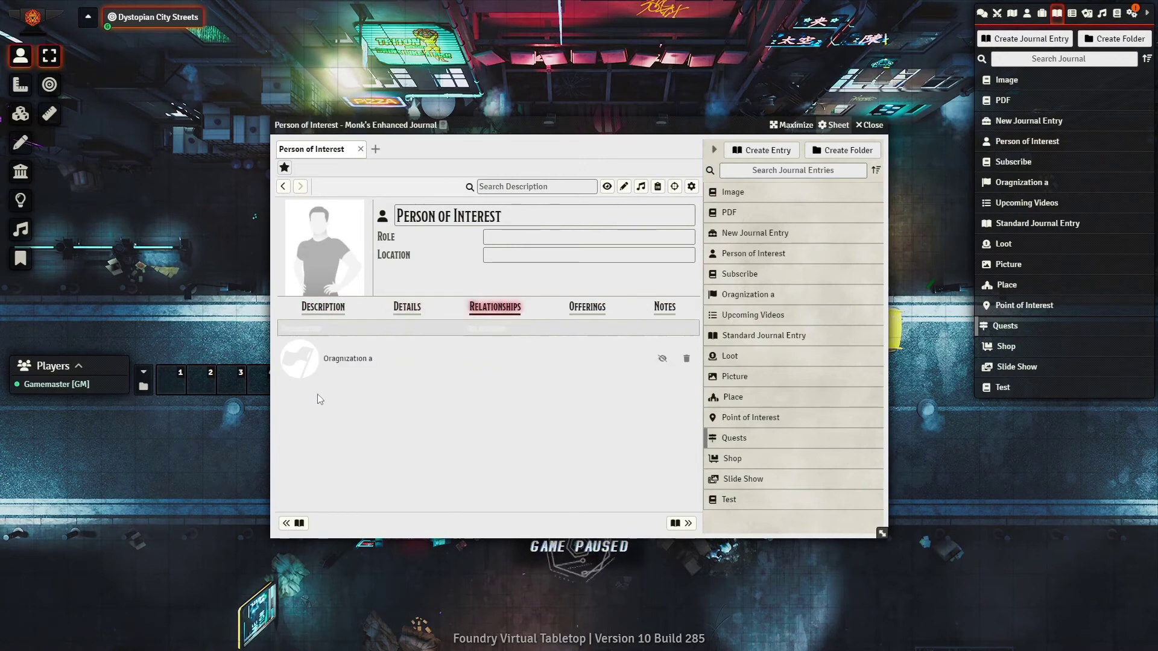
pyautogui.click(586, 307)
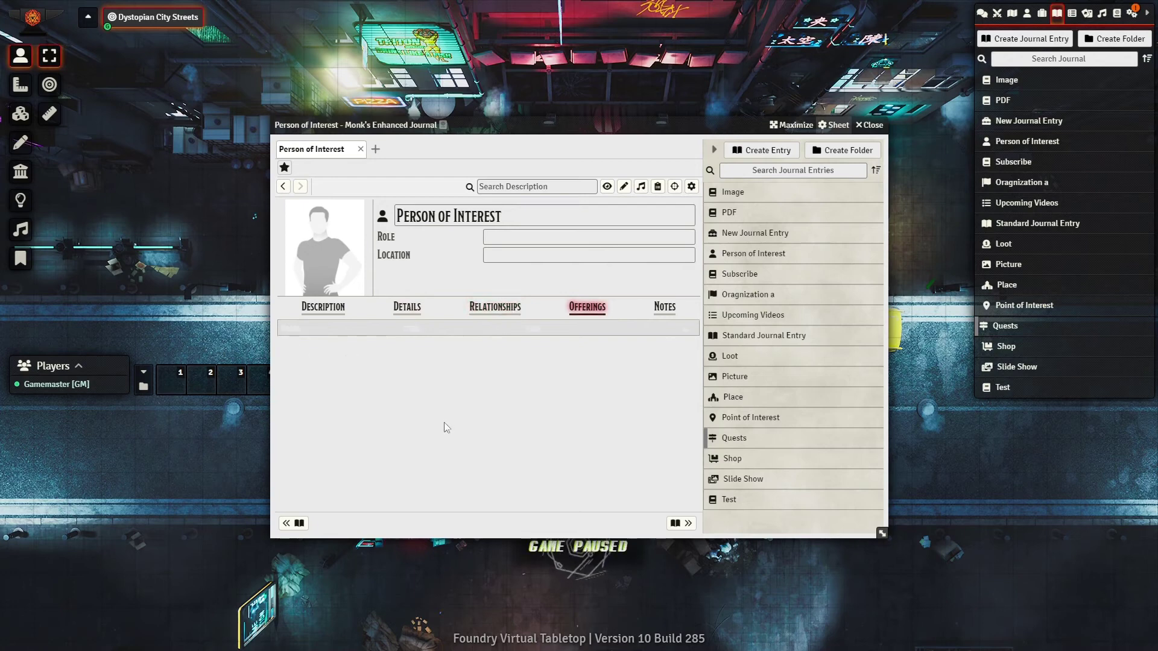
pyautogui.click(664, 307)
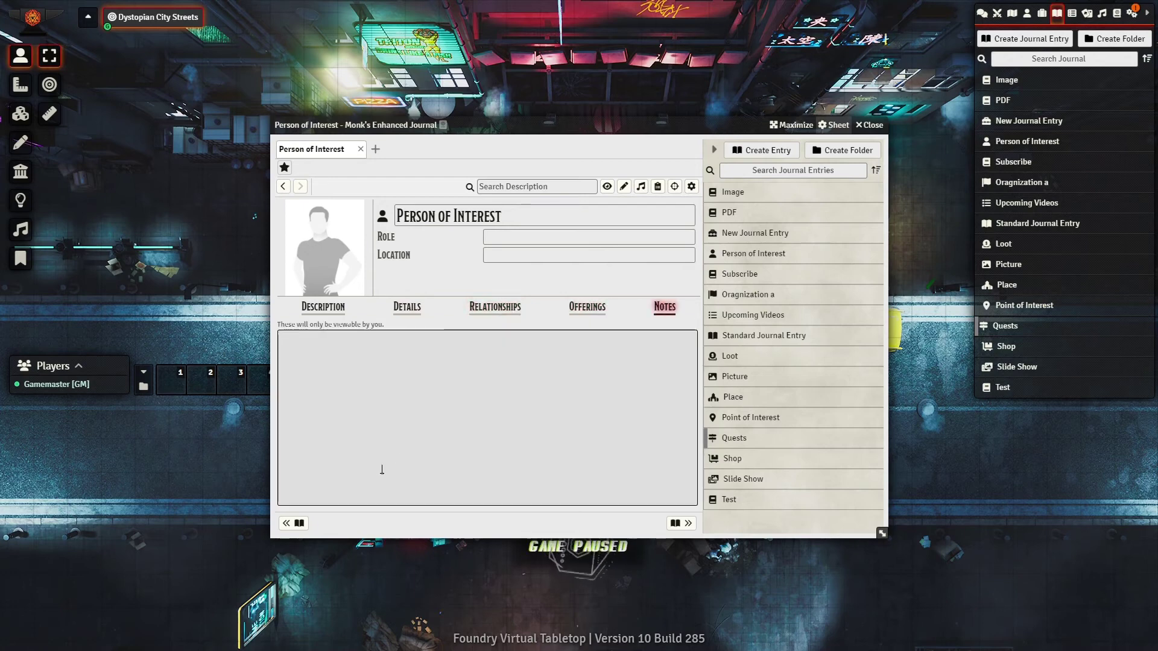
# - Set the Person of Interest's race to African and hair to Black in its details
pyautogui.click(407, 307)
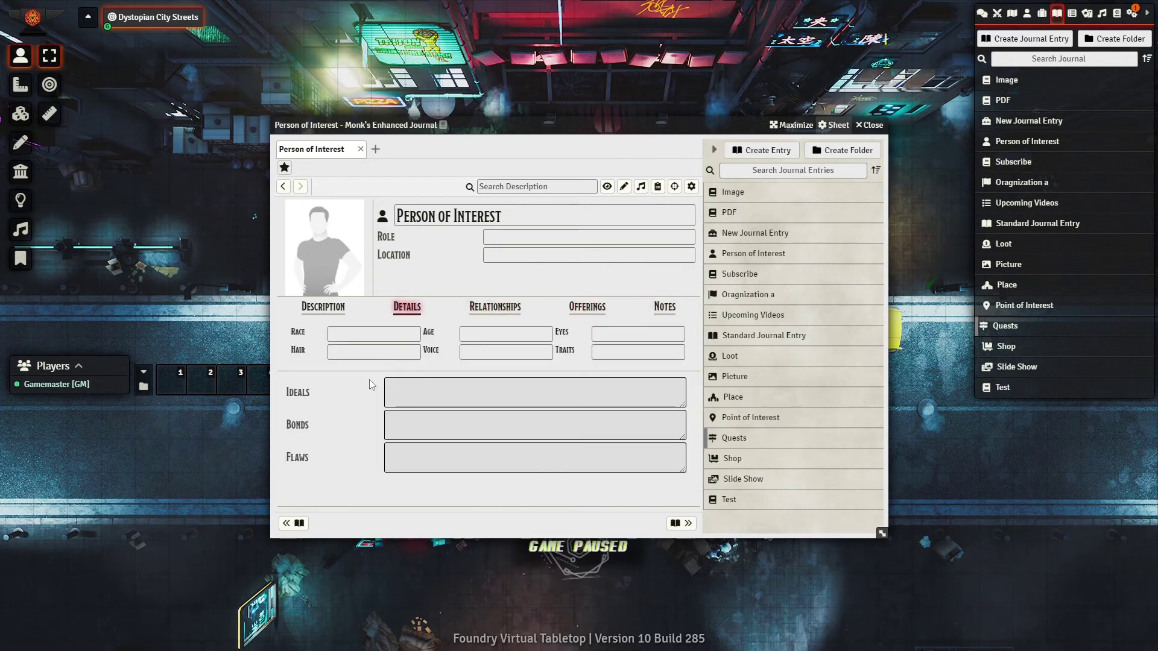
pyautogui.click(356, 331)
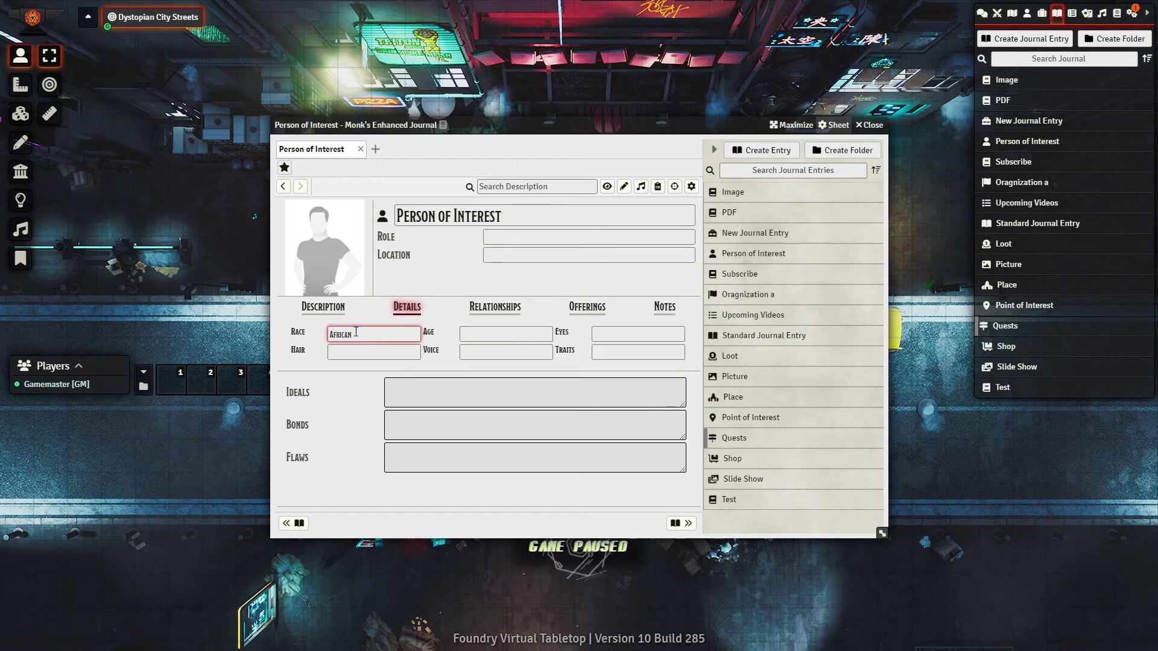
pyautogui.click(366, 359)
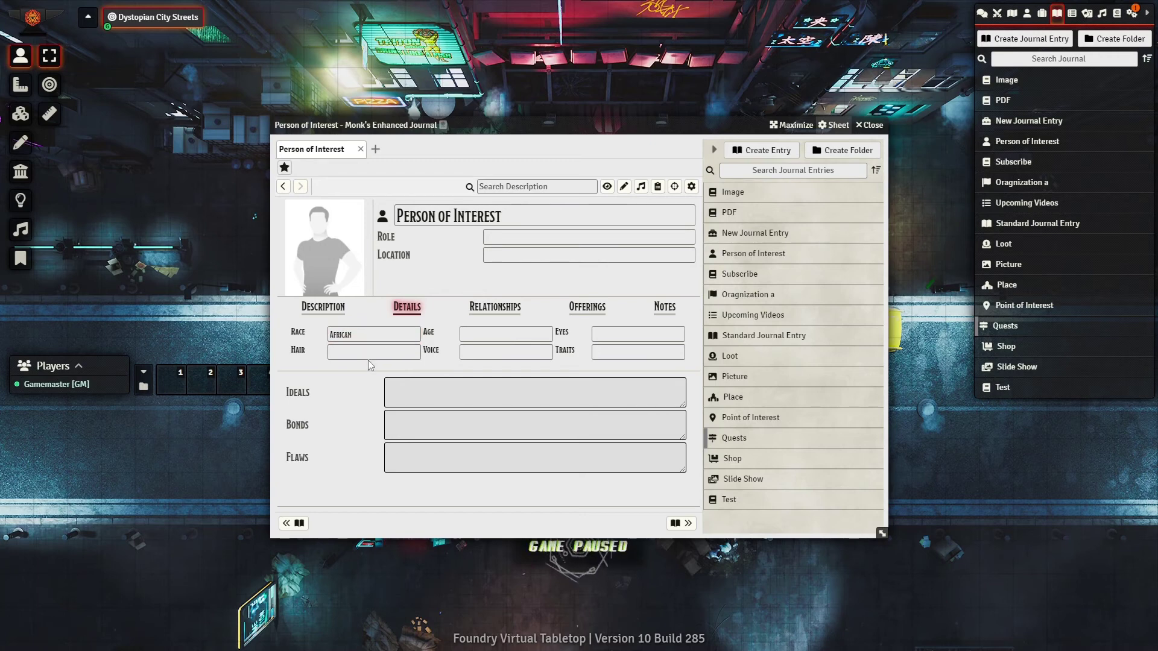
pyautogui.click(417, 358)
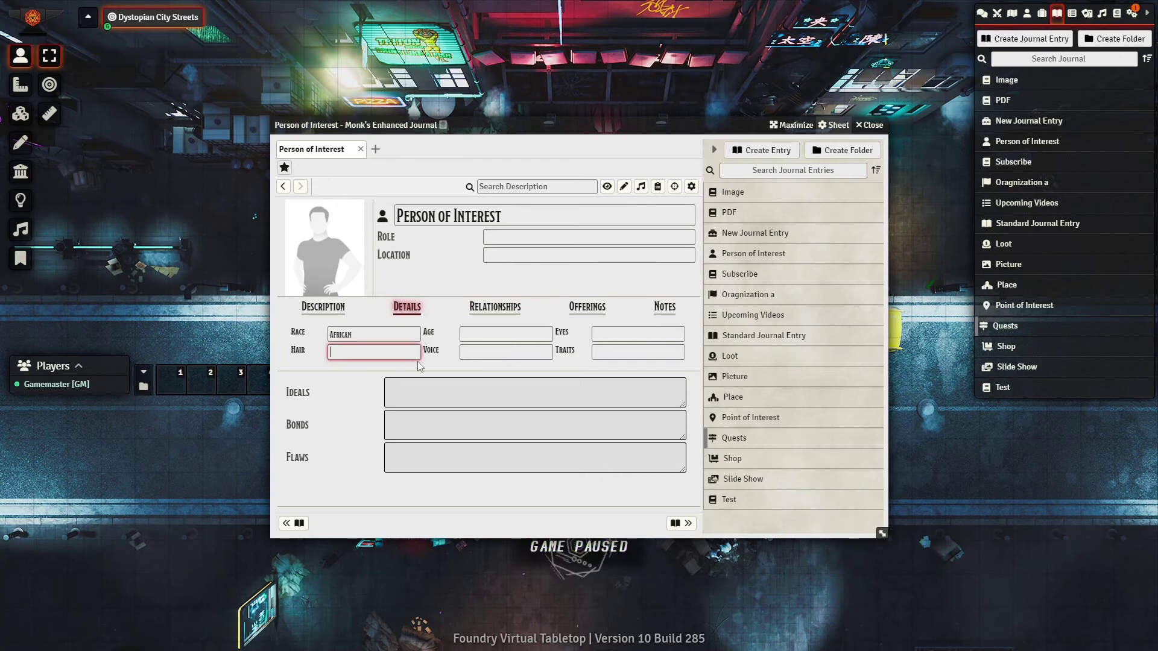
pyautogui.write('Black')
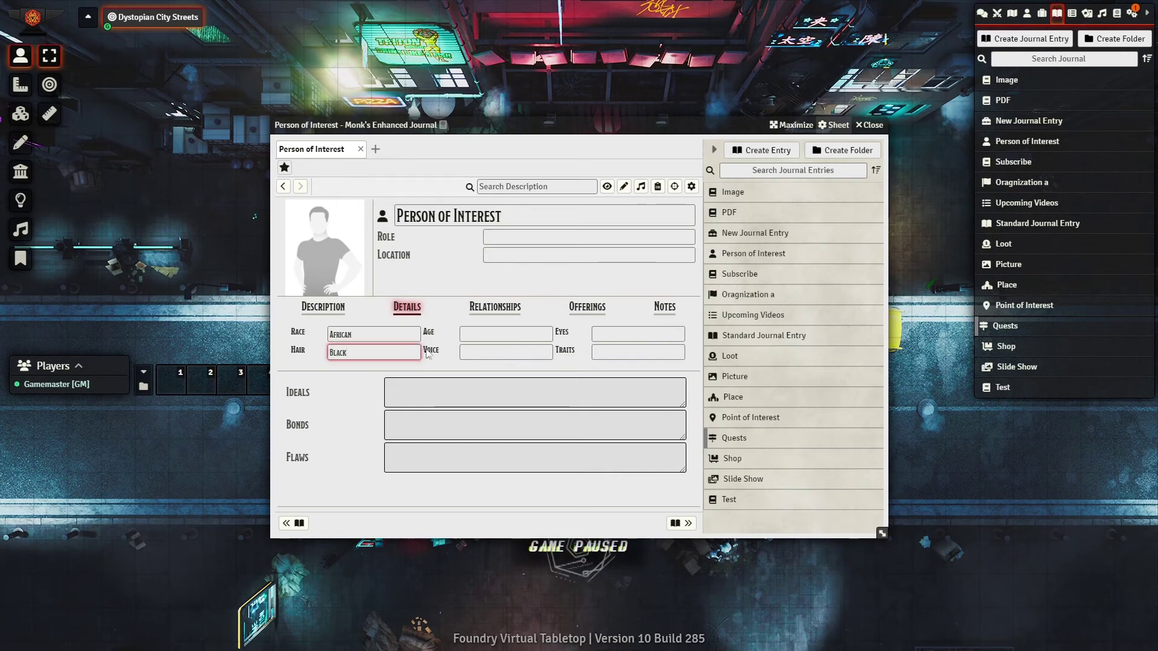
# - Set the Person of Interest's age to 32 and voice to Old Fat Albert
pyautogui.click(517, 332)
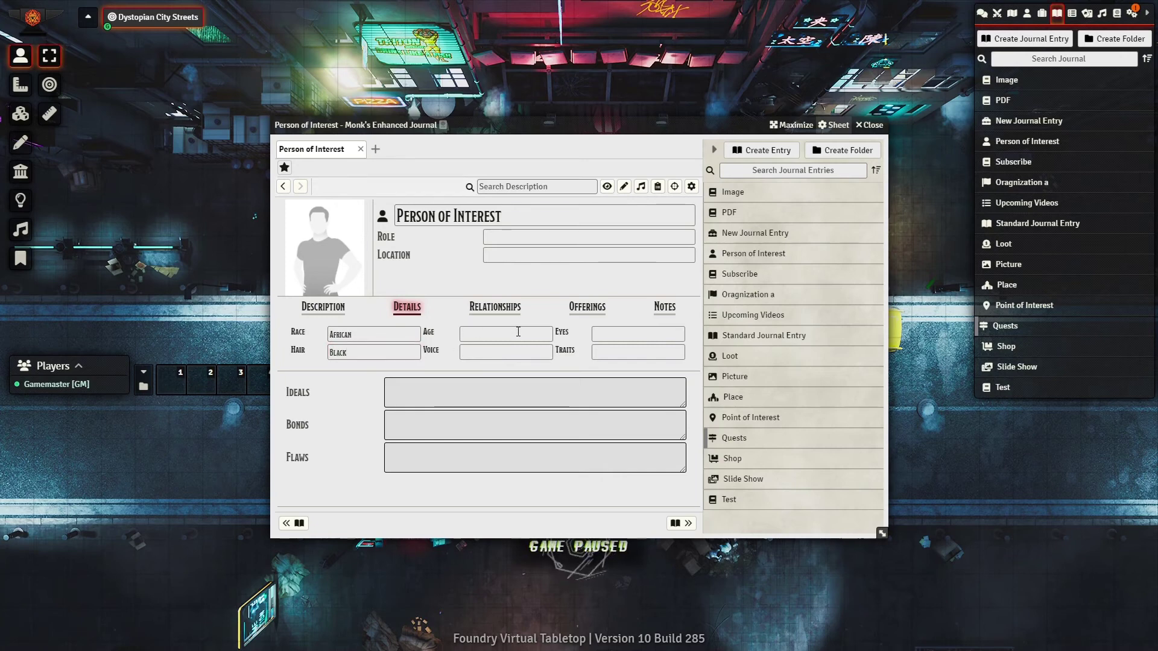
pyautogui.click(518, 332)
pyautogui.write('32')
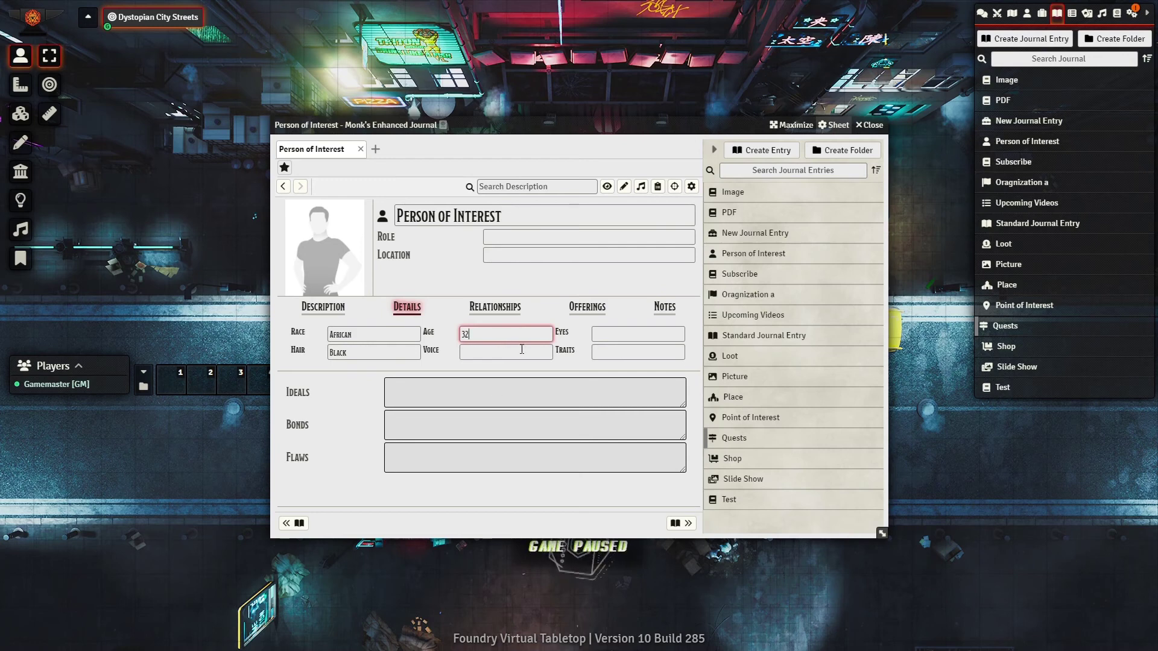
pyautogui.click(528, 353)
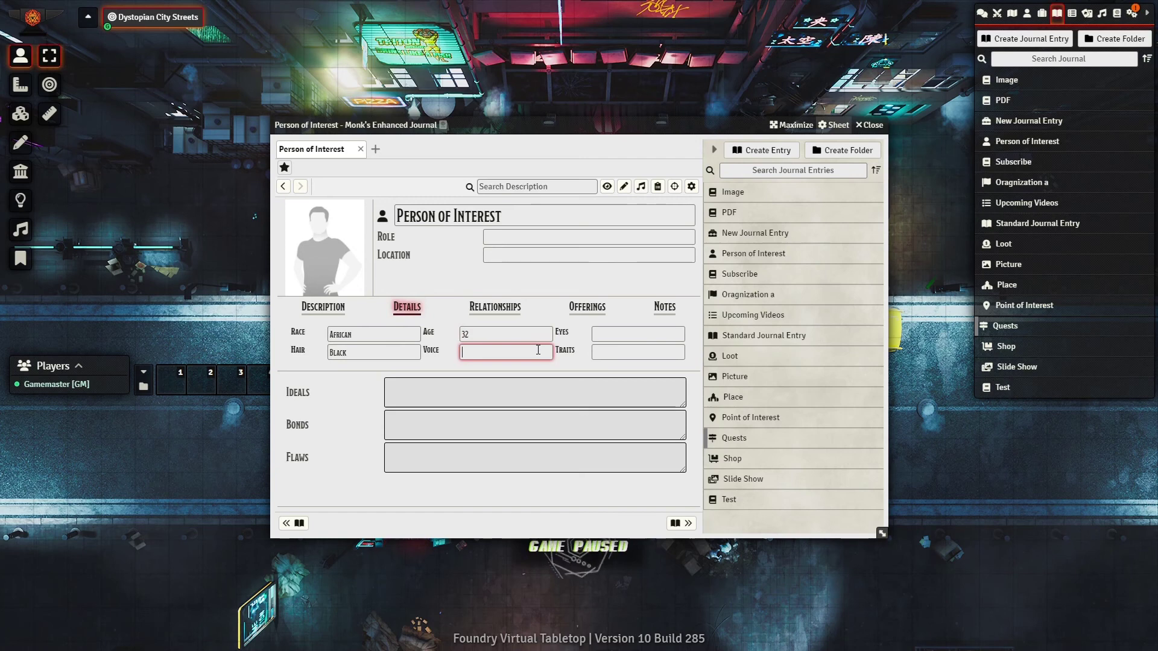
pyautogui.write('Old')
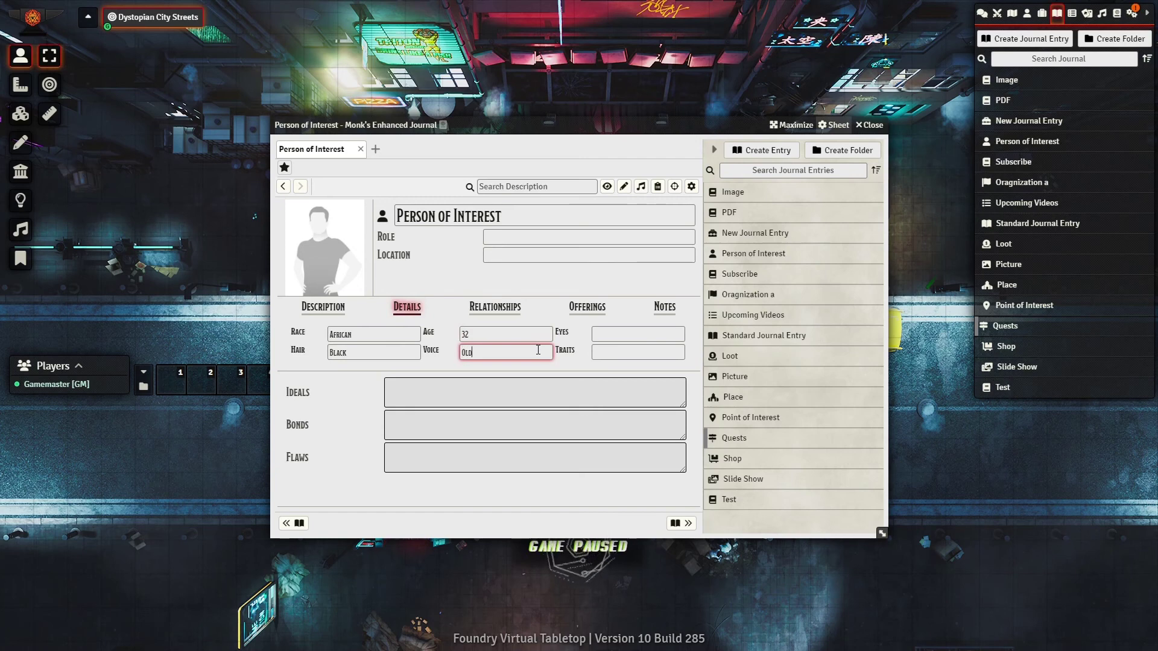
pyautogui.write(' Fat Albert')
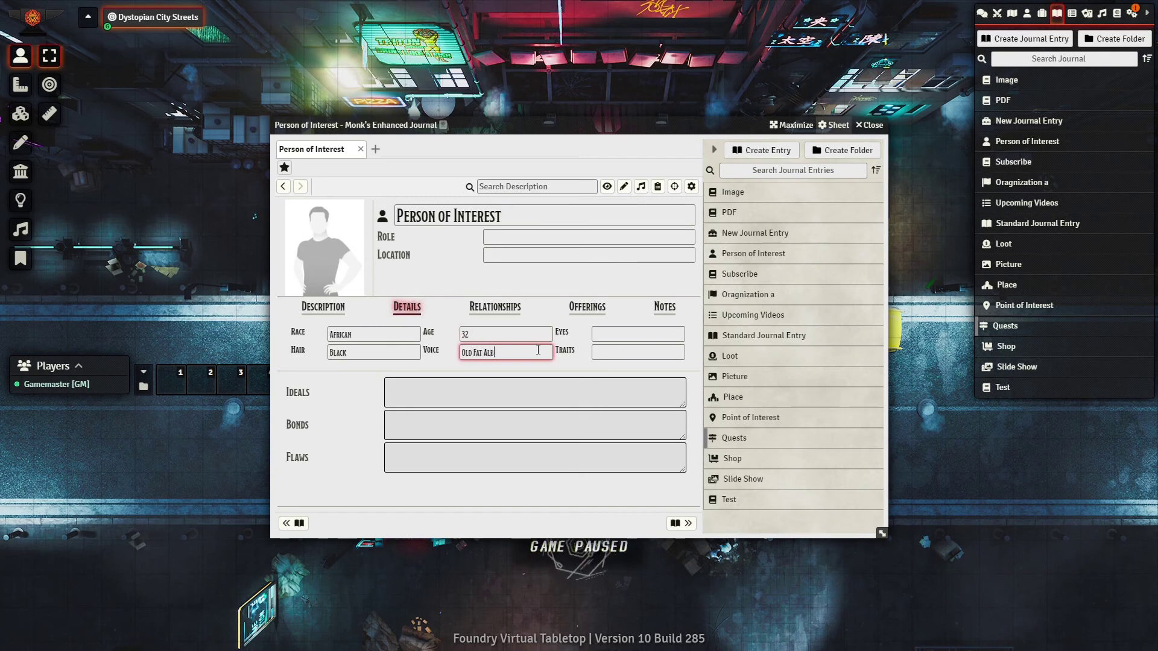